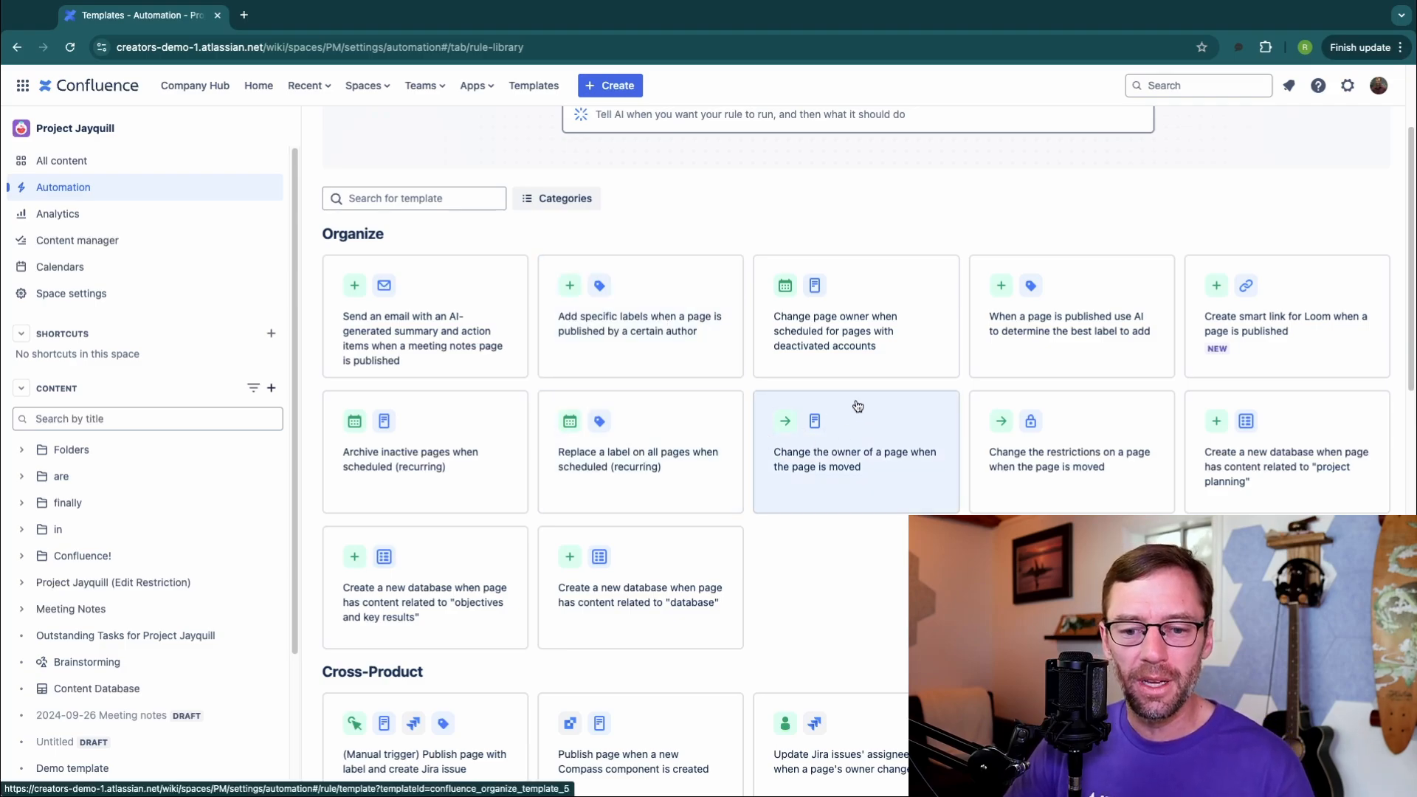
Step: Preview the 'Change page owner when scheduled for pages with deactivated accounts' template rule and return to the templates
{"action": "left_click", "coordinate": [811, 332]}
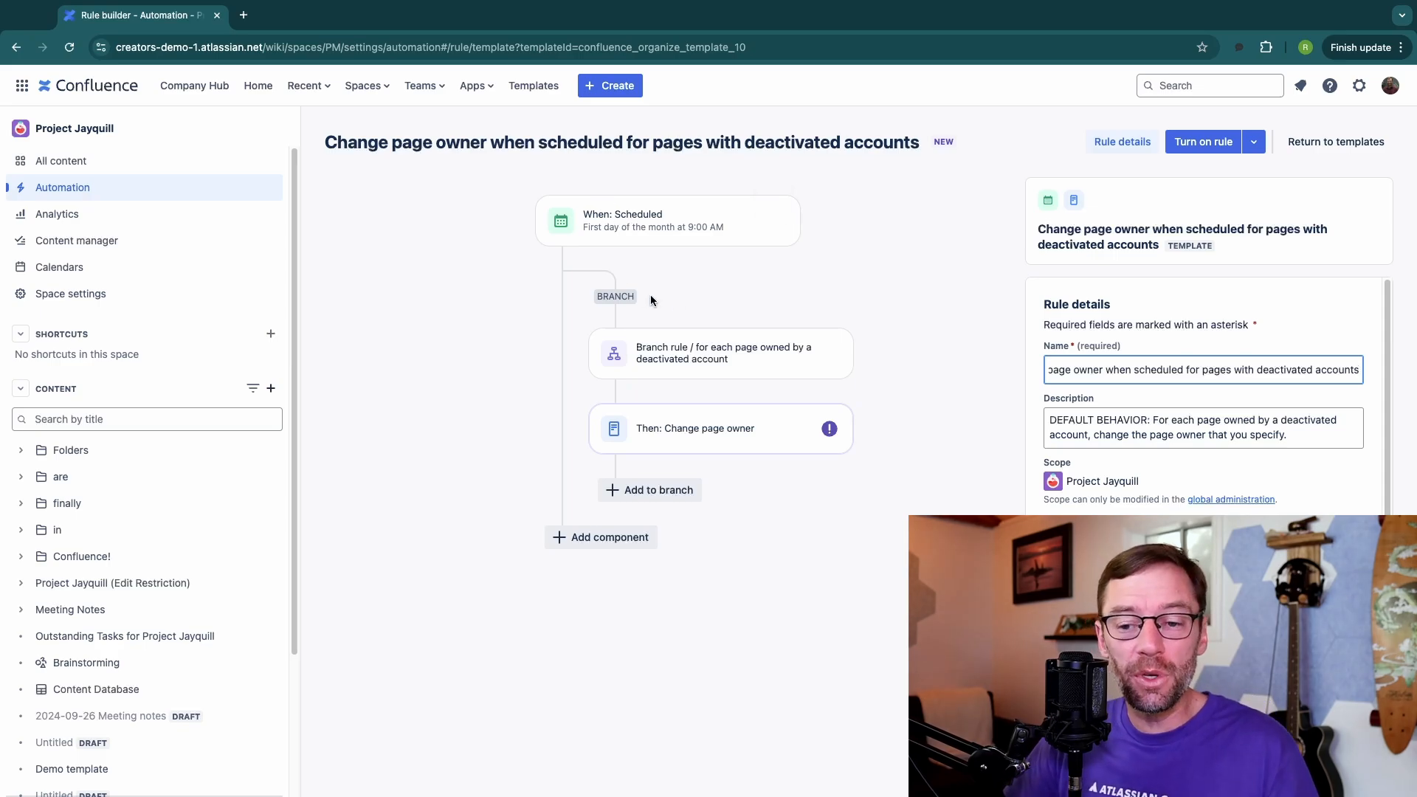
{"action": "key", "text": "super+bracketleft"}
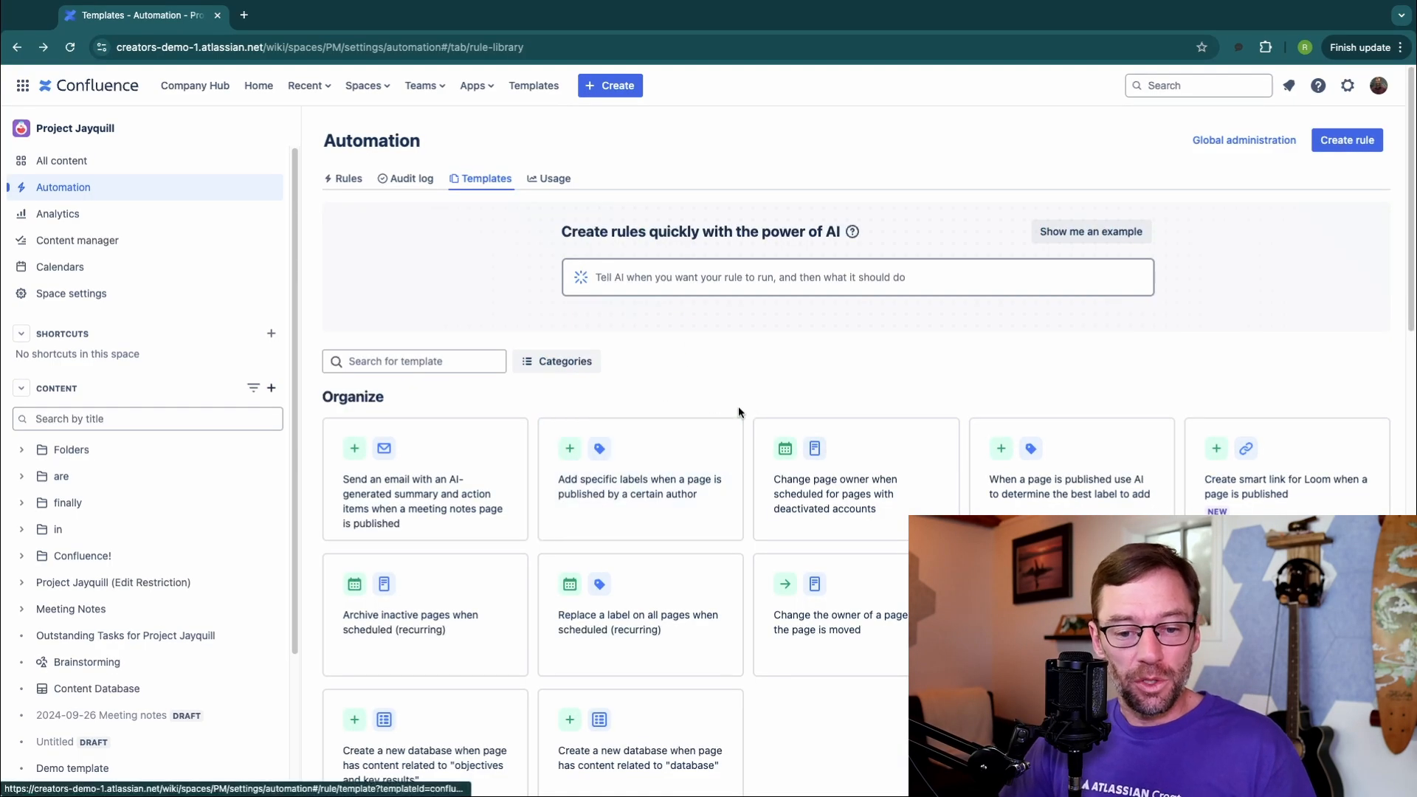
Step: Try generating a rule with Atlassian Intelligence from the AI prompt box, then return to the templates
{"action": "scroll", "coordinate": [747, 437], "scroll_direction": "down", "scroll_amount": 15}
{"action": "scroll", "coordinate": [754, 449], "scroll_direction": "up", "scroll_amount": 15}
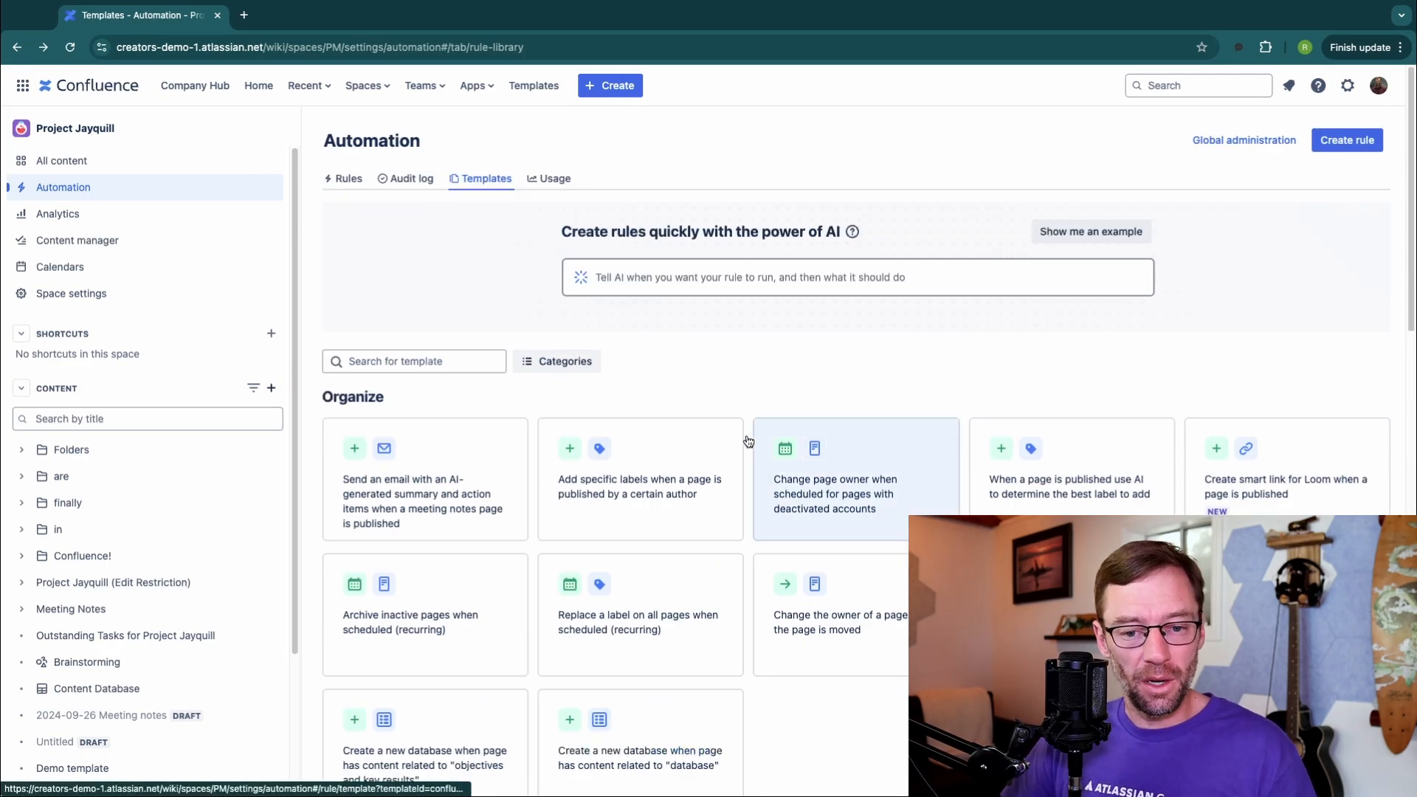
{"action": "left_click", "coordinate": [712, 279]}
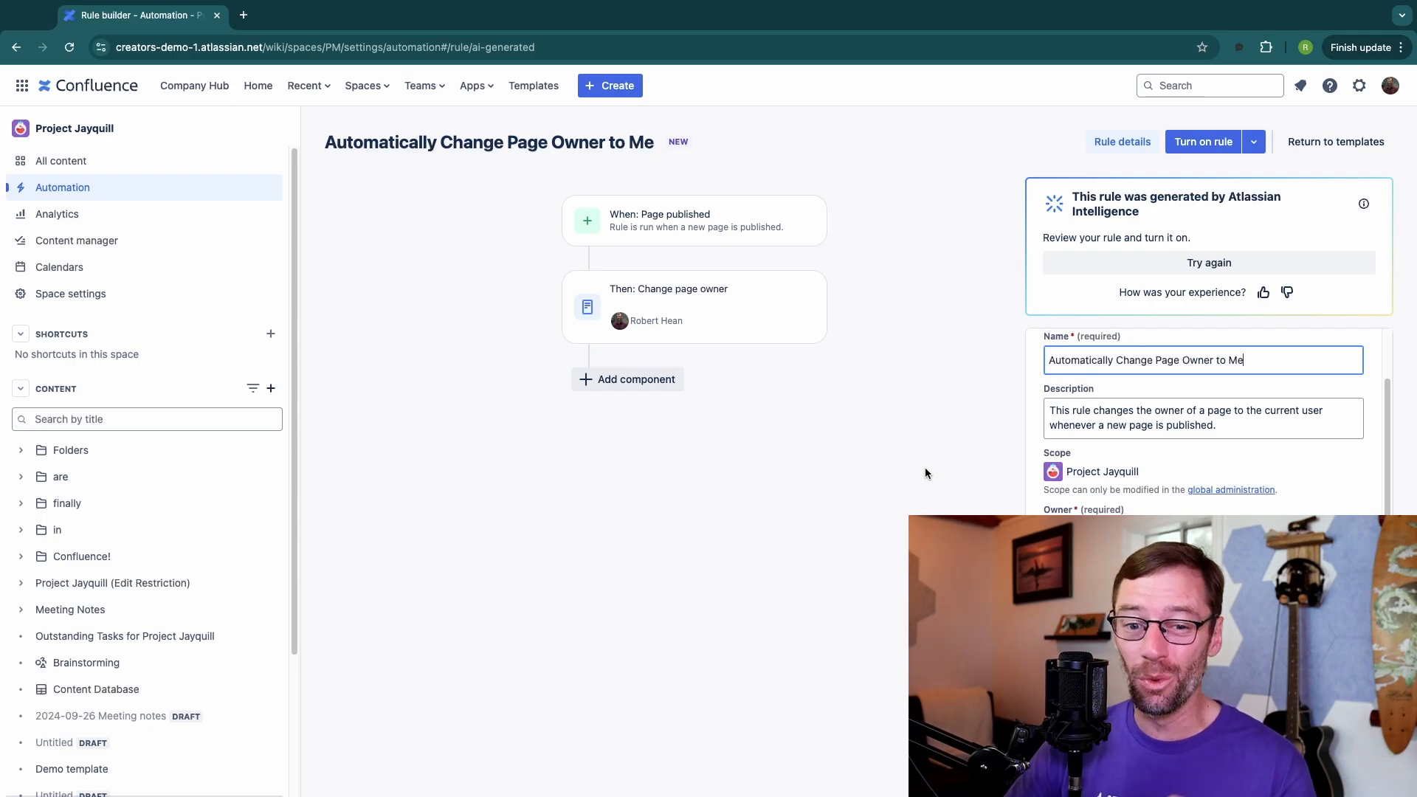
{"action": "mouse_move", "coordinate": [798, 274]}
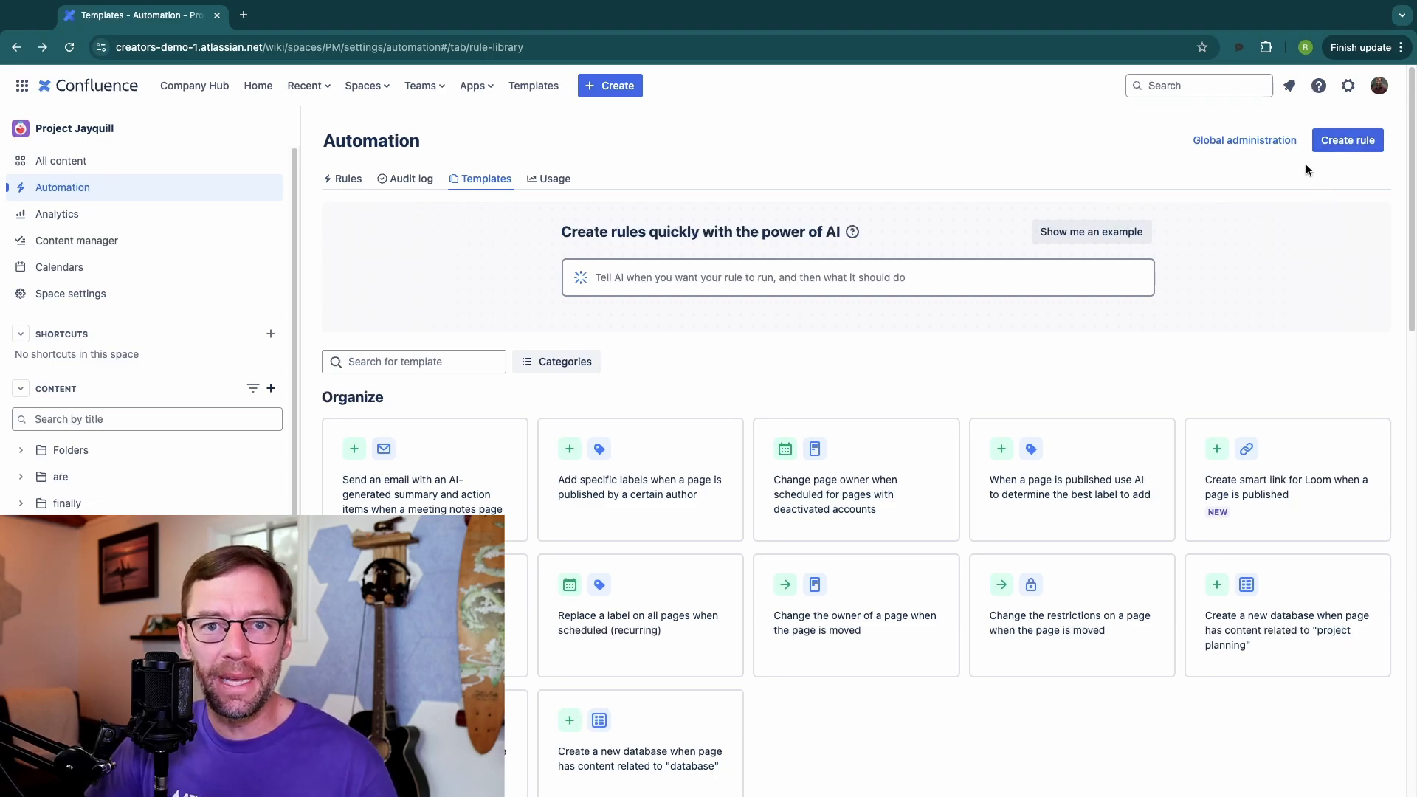
Step: Start a new automation rule and choose Page published as its trigger
{"action": "left_click", "coordinate": [1341, 142]}
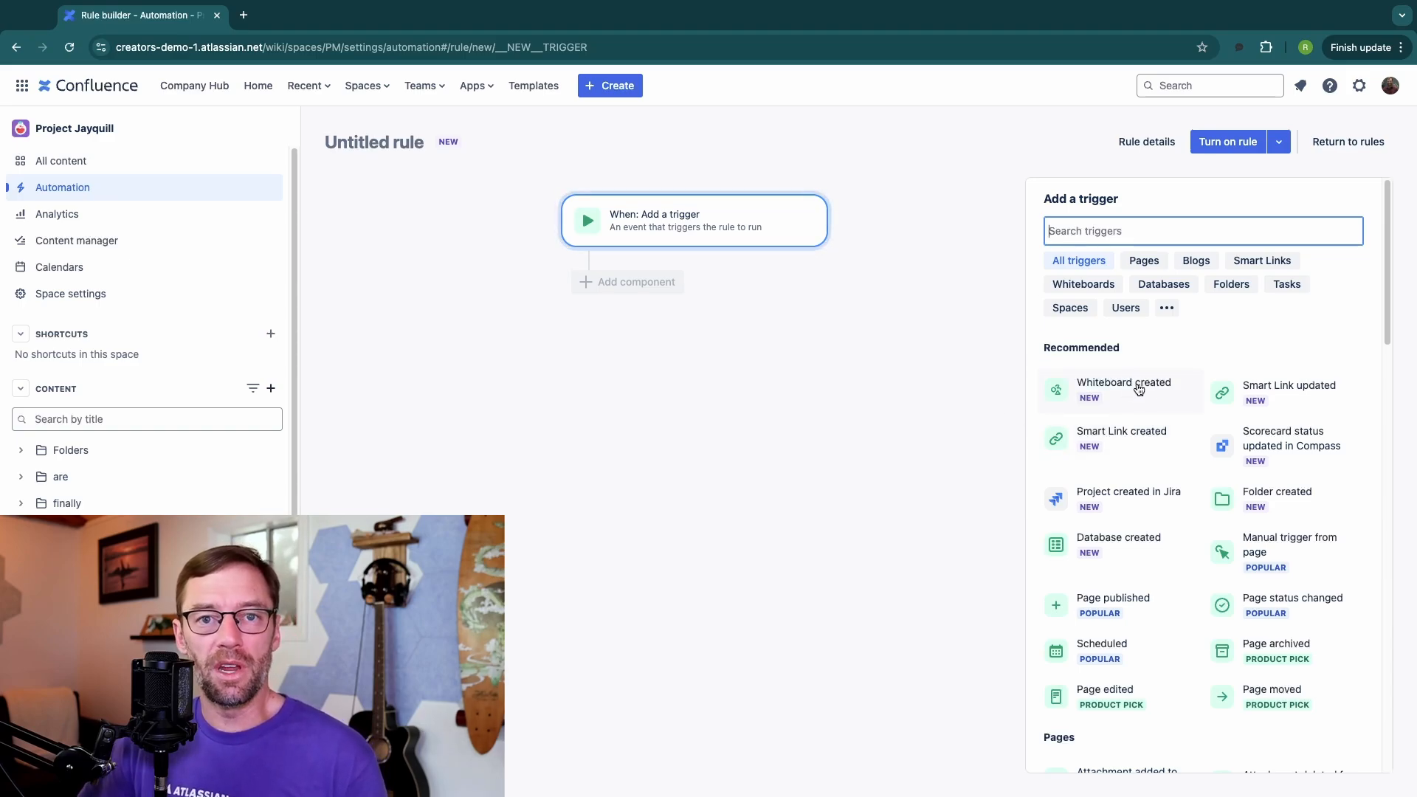
{"action": "scroll", "coordinate": [1132, 448], "scroll_direction": "down", "scroll_amount": 3}
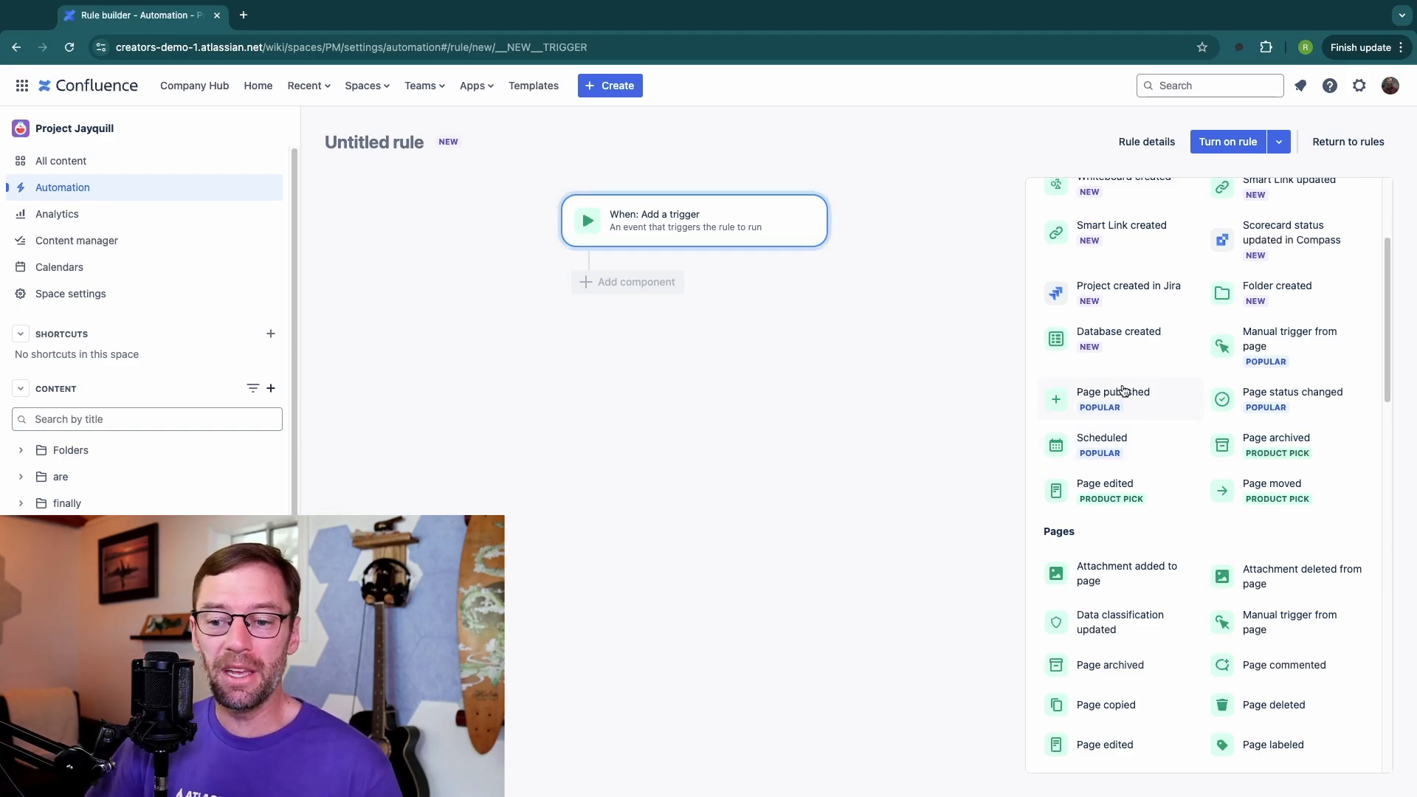
{"action": "scroll", "coordinate": [1122, 396], "scroll_direction": "up", "scroll_amount": 3}
{"action": "scroll", "coordinate": [1122, 396], "scroll_direction": "down", "scroll_amount": 15}
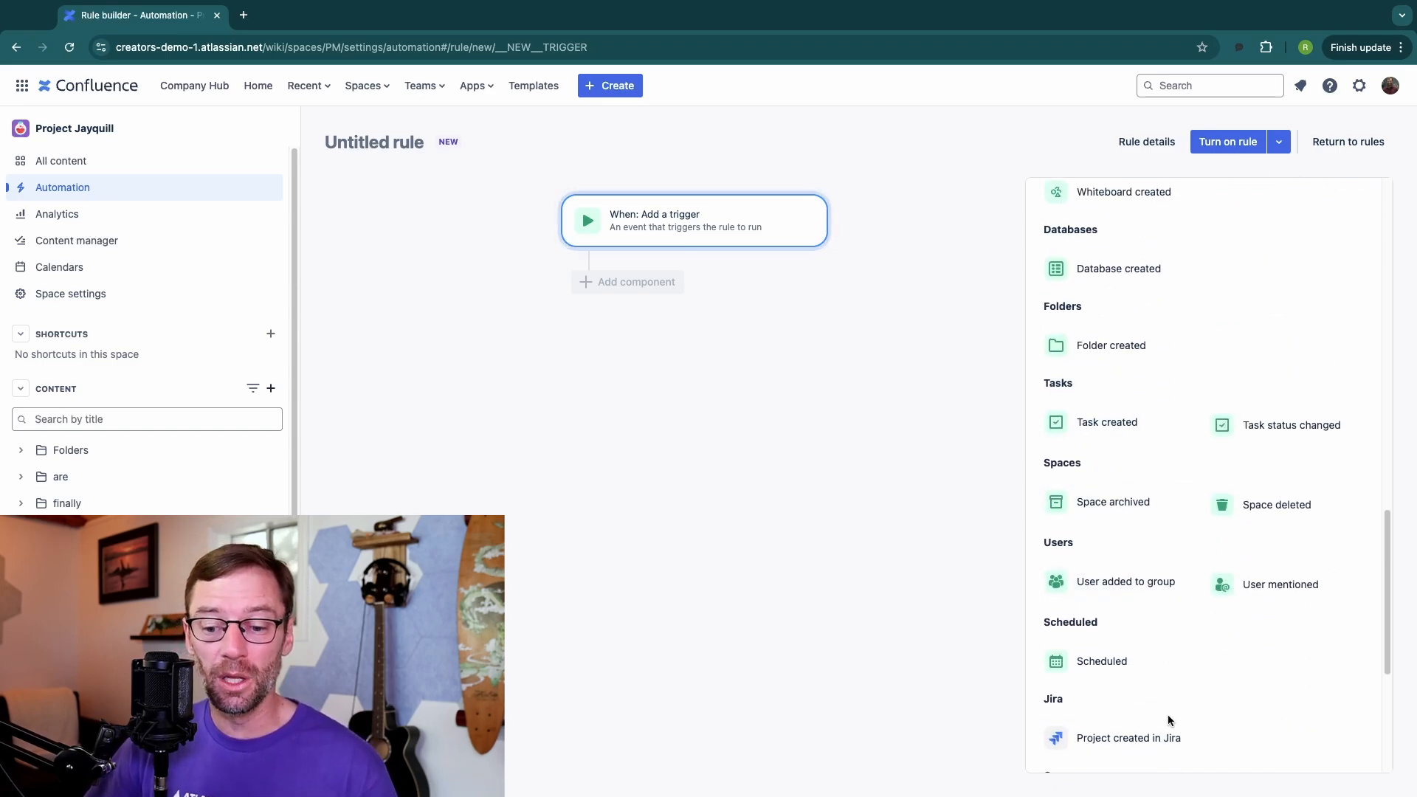
{"action": "scroll", "coordinate": [1167, 701], "scroll_direction": "down", "scroll_amount": 3}
{"action": "scroll", "coordinate": [1166, 646], "scroll_direction": "up", "scroll_amount": 20}
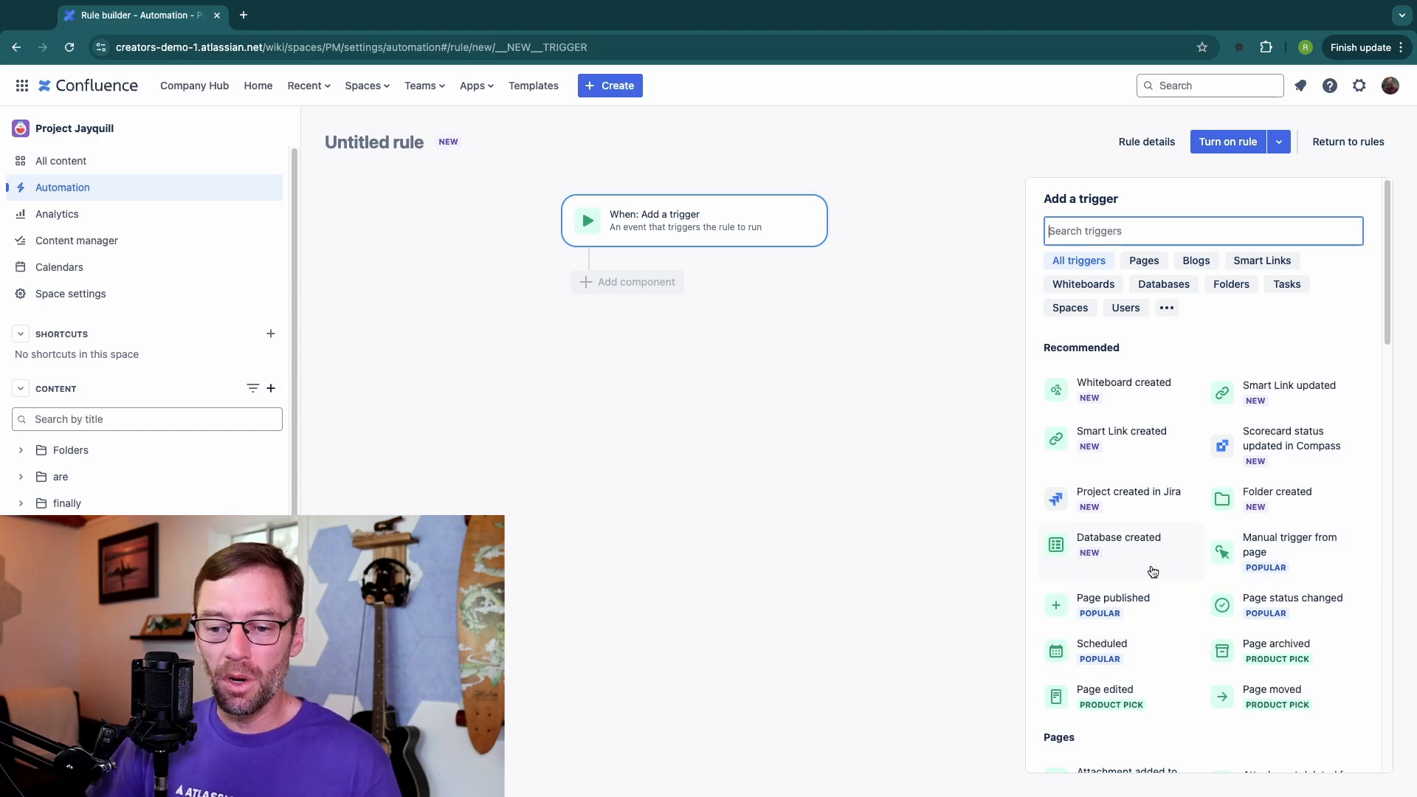
{"action": "left_click", "coordinate": [1107, 605]}
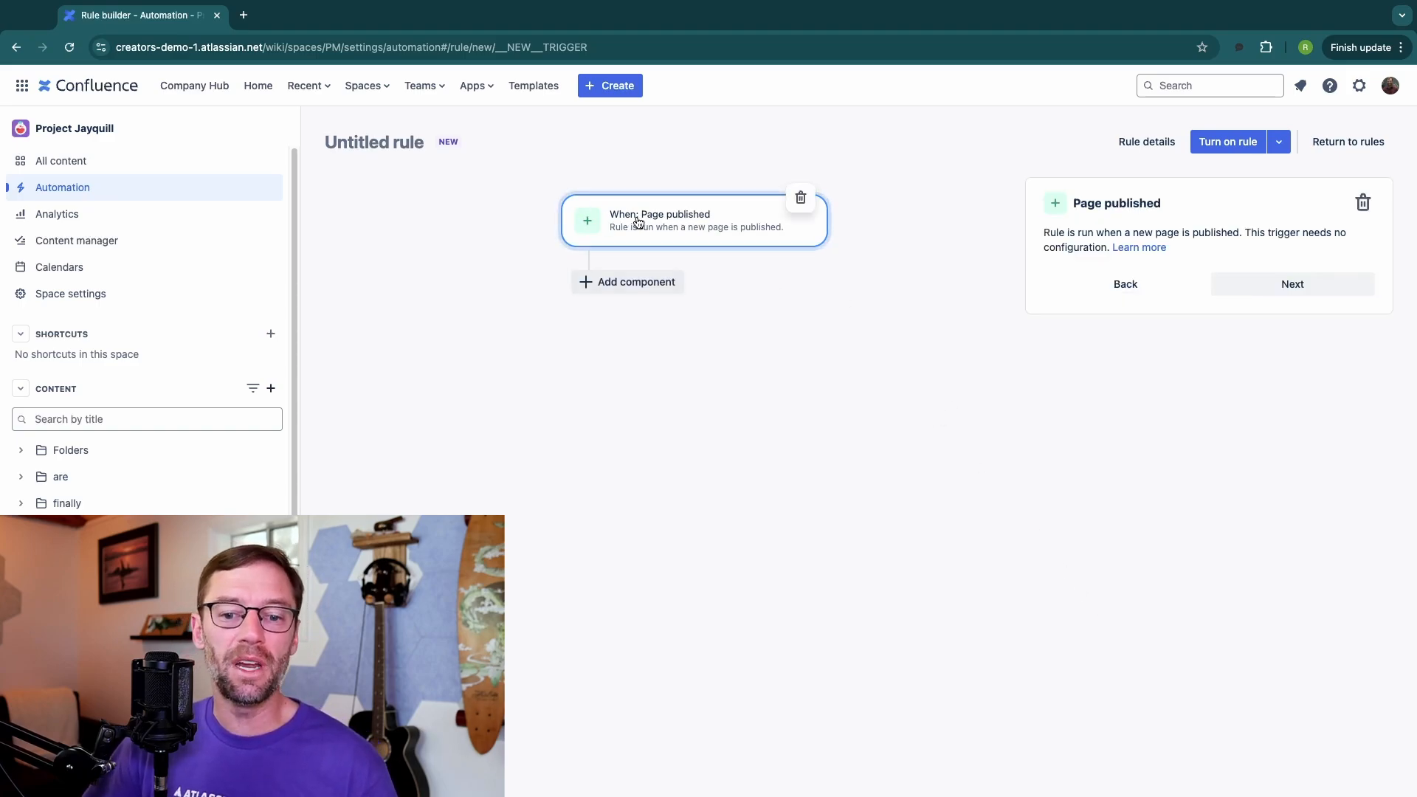
Step: Add a Page Condition component beneath the Page published trigger
{"action": "left_click", "coordinate": [631, 283]}
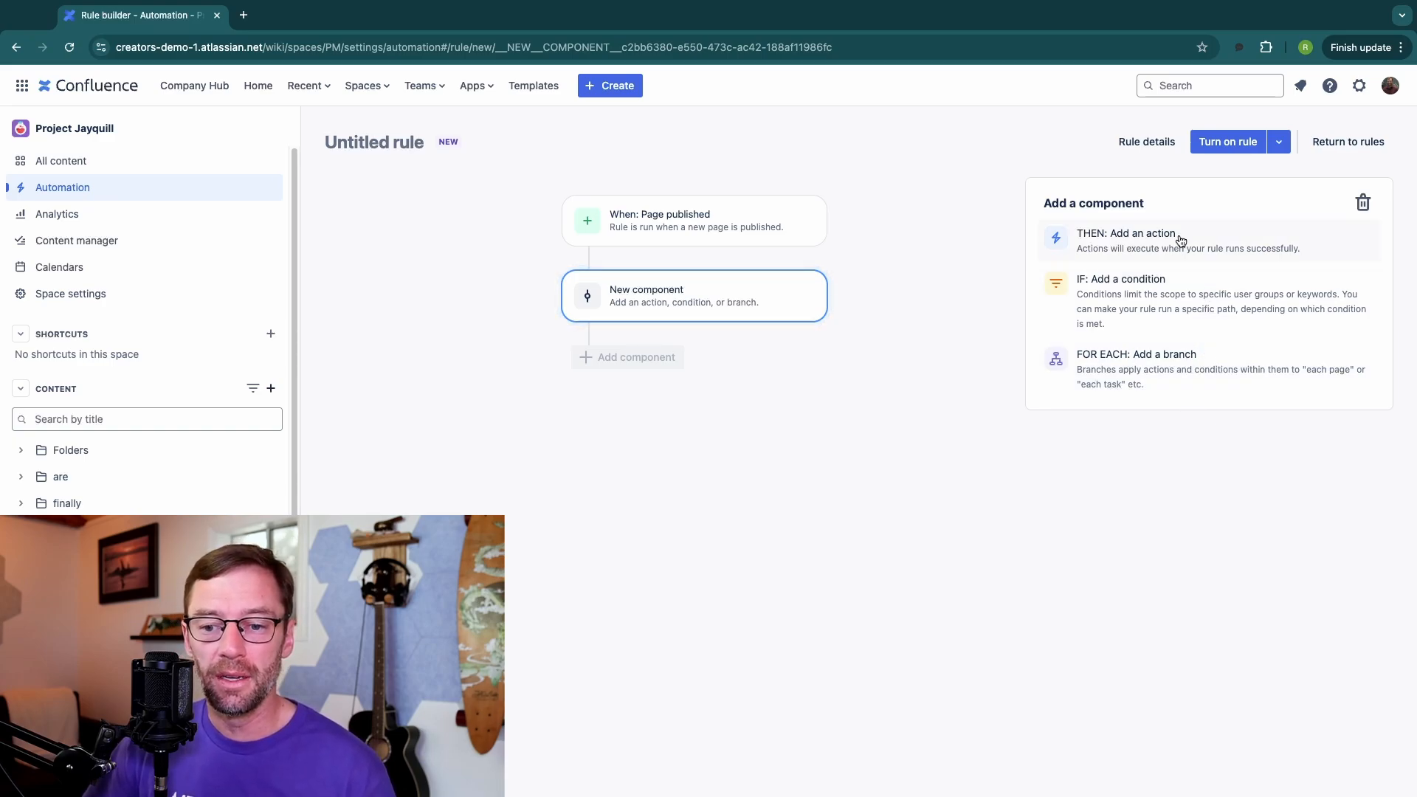
{"action": "left_click", "coordinate": [1152, 292]}
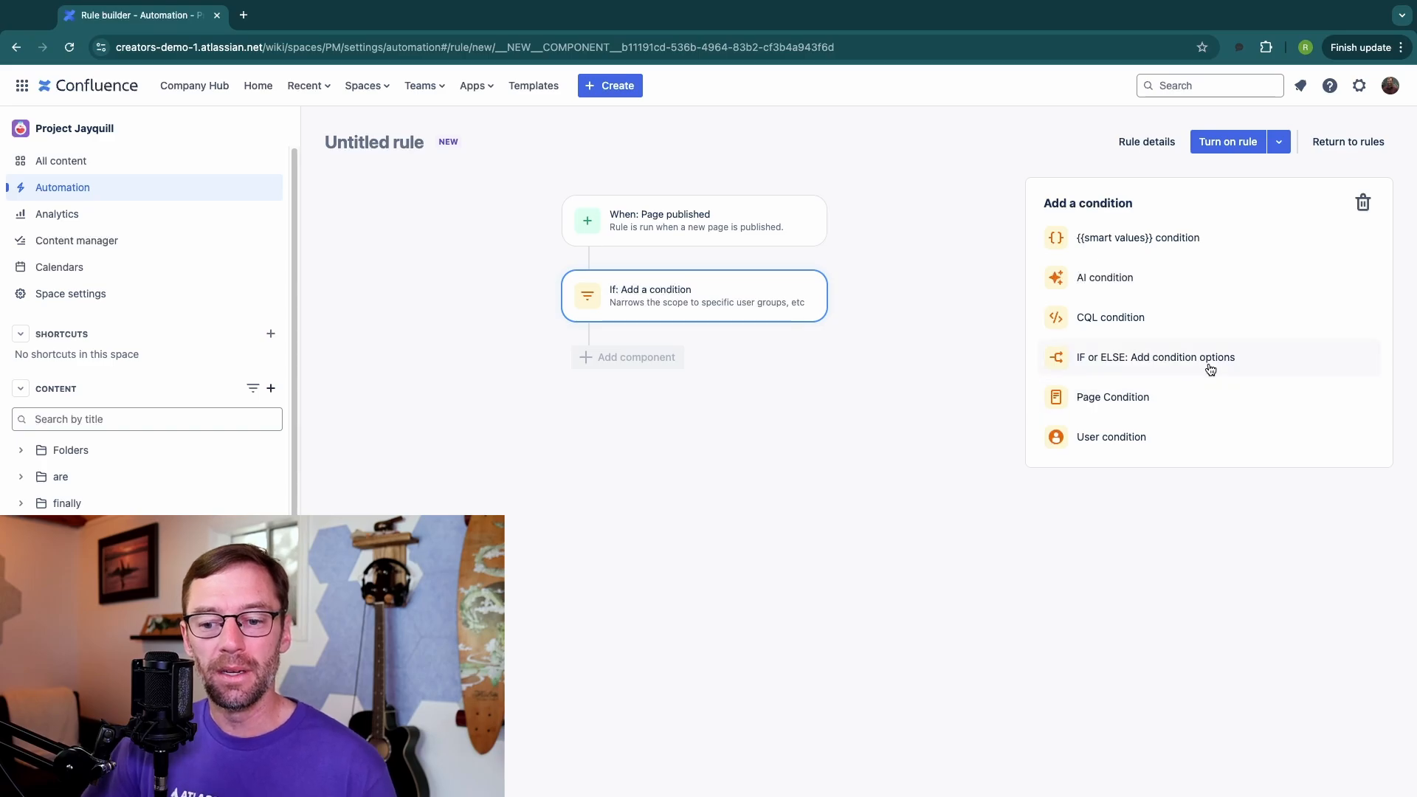
{"action": "left_click", "coordinate": [1181, 399]}
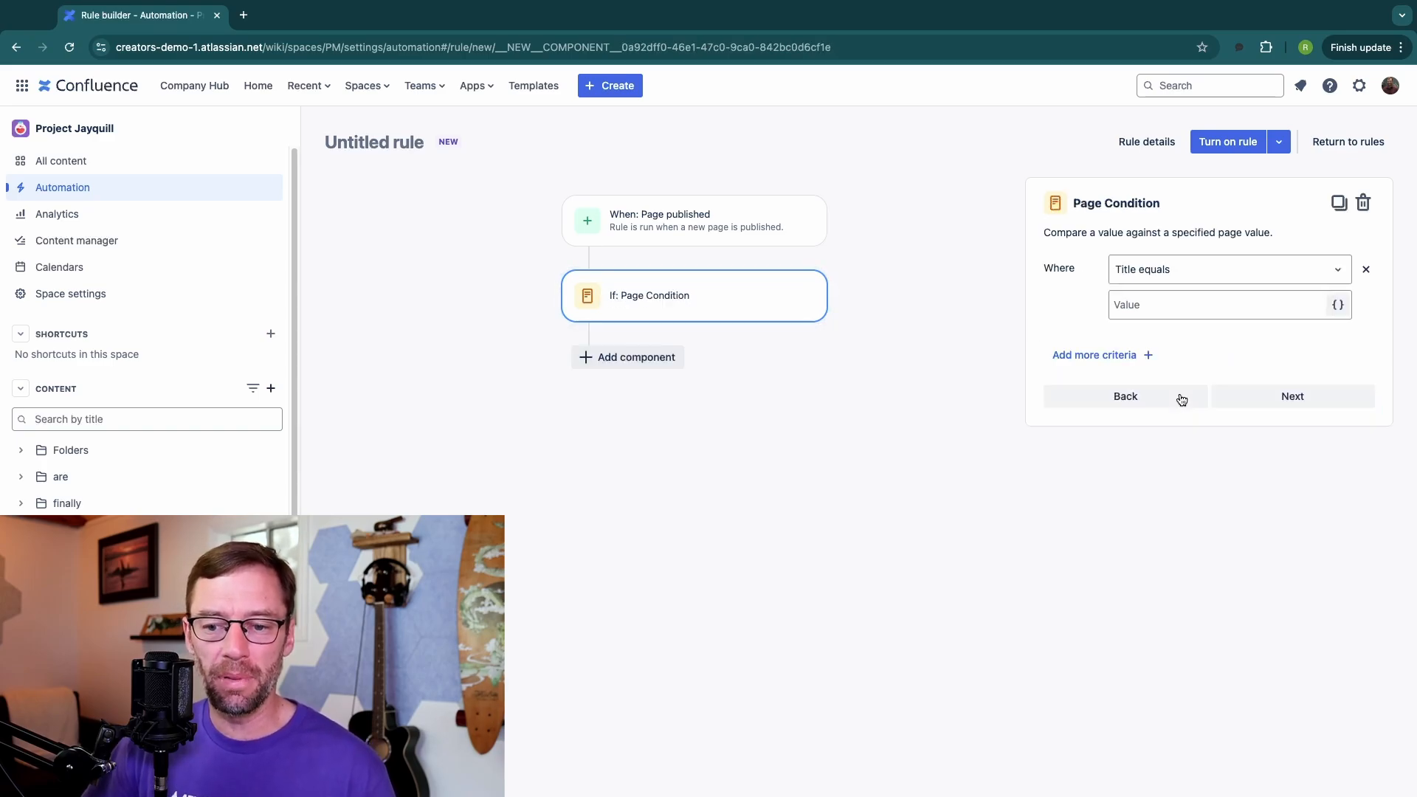
Step: Set the page condition so the title contains "meeting notes"
{"action": "left_click", "coordinate": [1180, 270]}
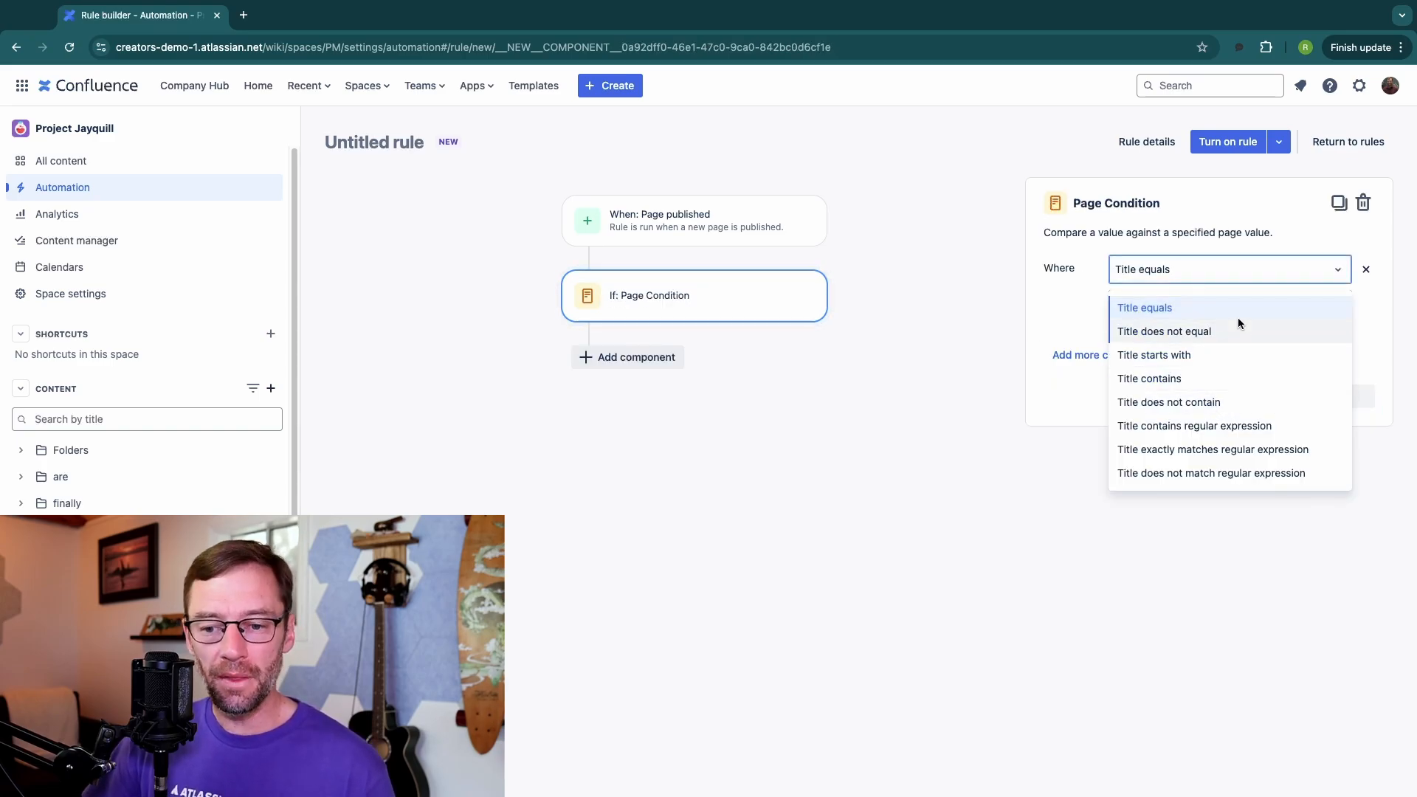
{"action": "left_click", "coordinate": [1201, 302]}
{"action": "left_click", "coordinate": [1196, 304]}
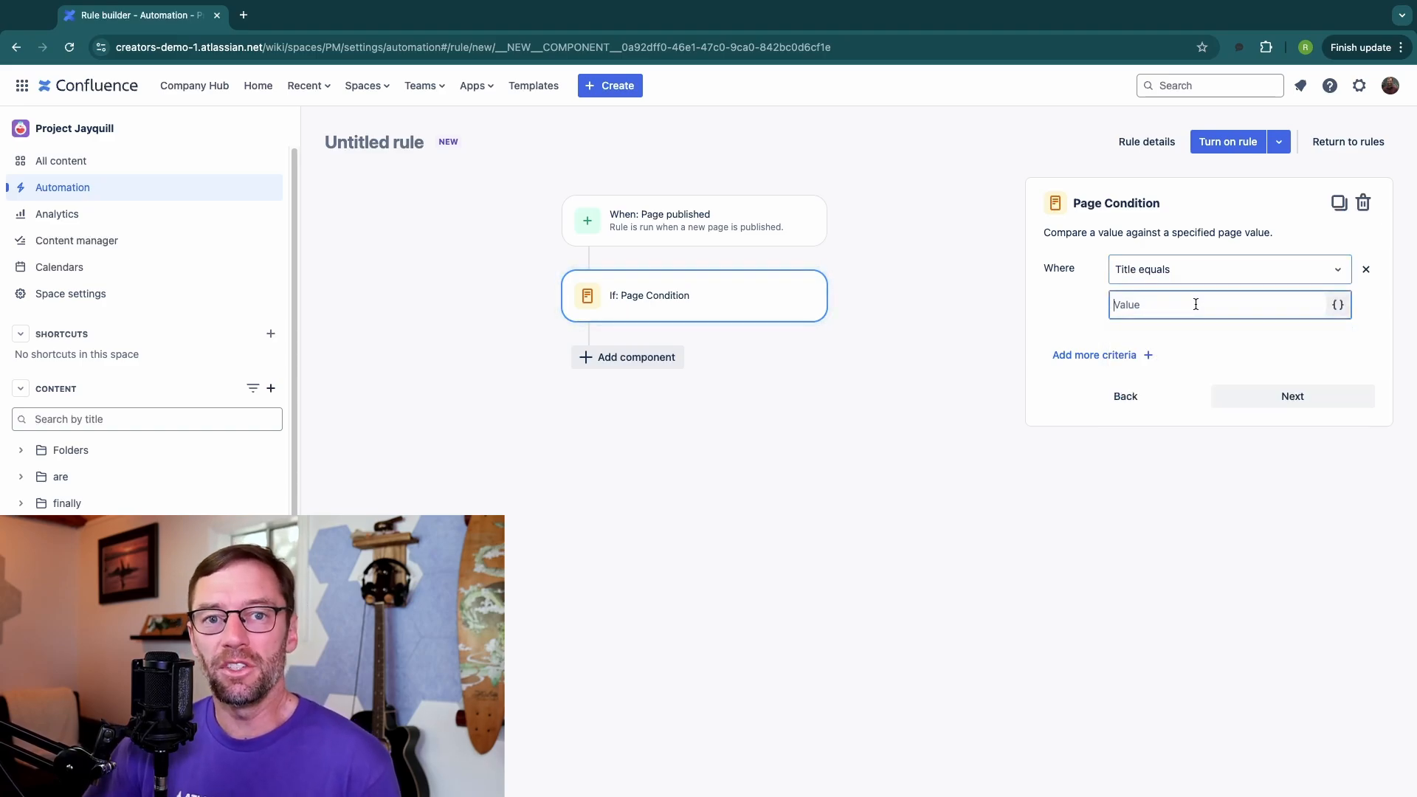
{"action": "left_click", "coordinate": [1244, 271]}
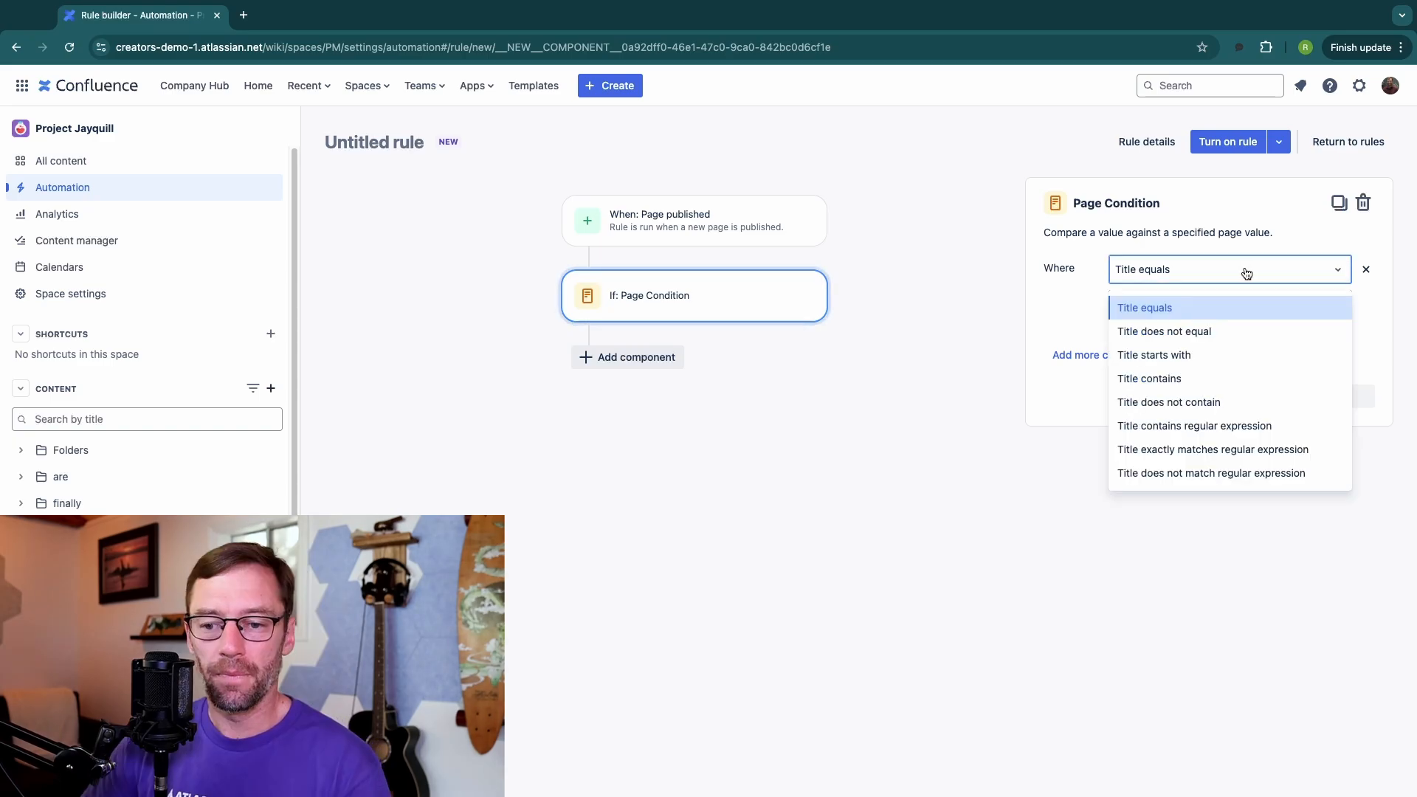
{"action": "left_click", "coordinate": [1179, 379]}
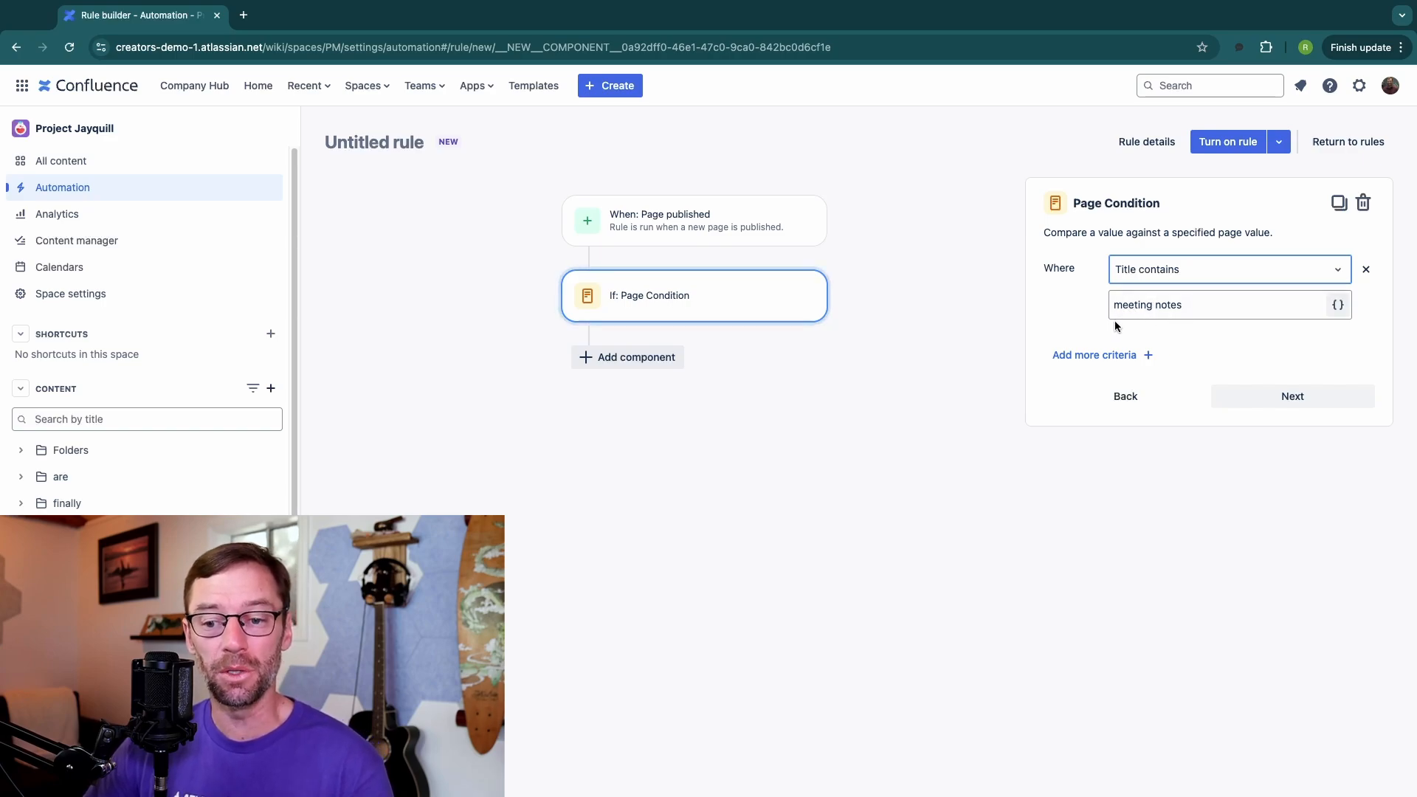
{"action": "left_click", "coordinate": [1149, 356]}
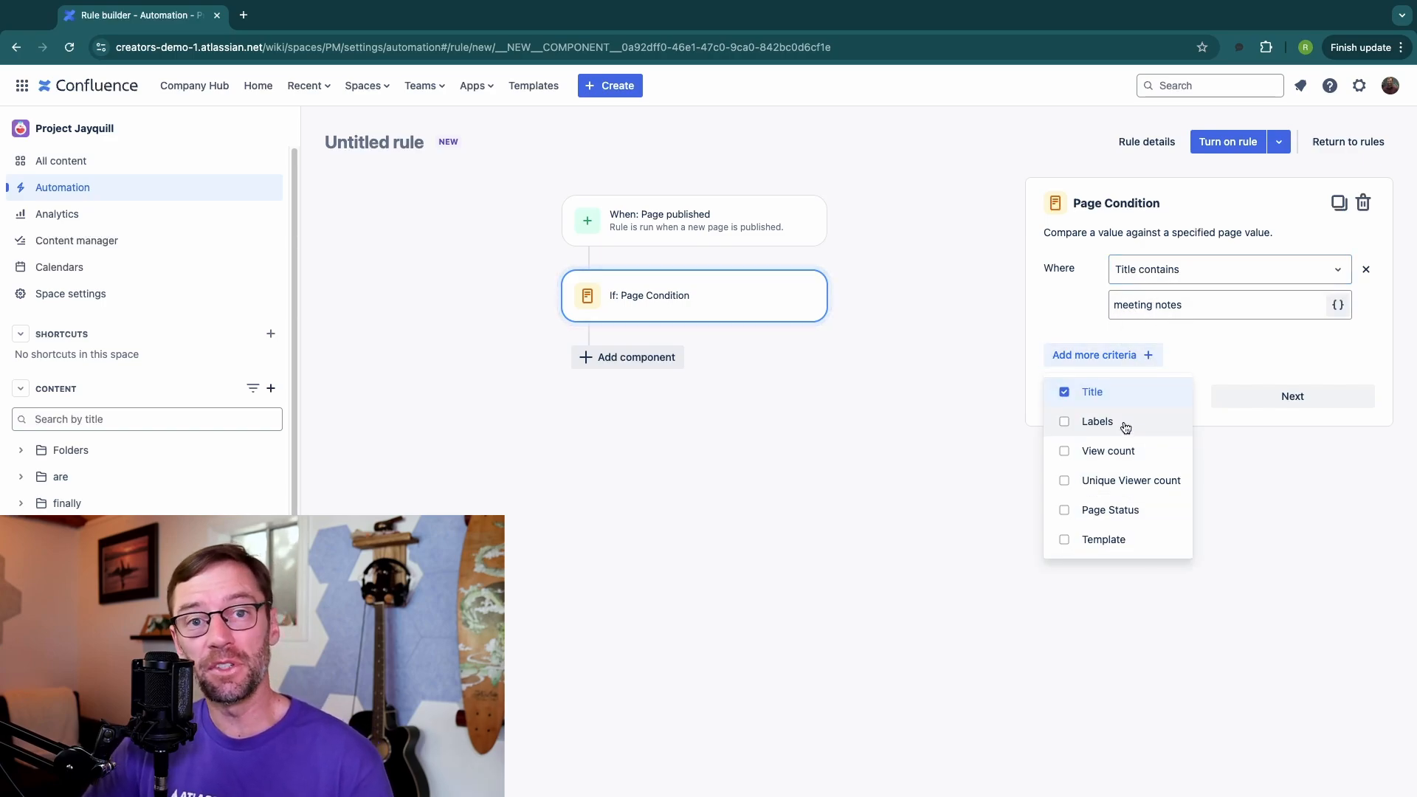
{"action": "left_click", "coordinate": [1281, 475]}
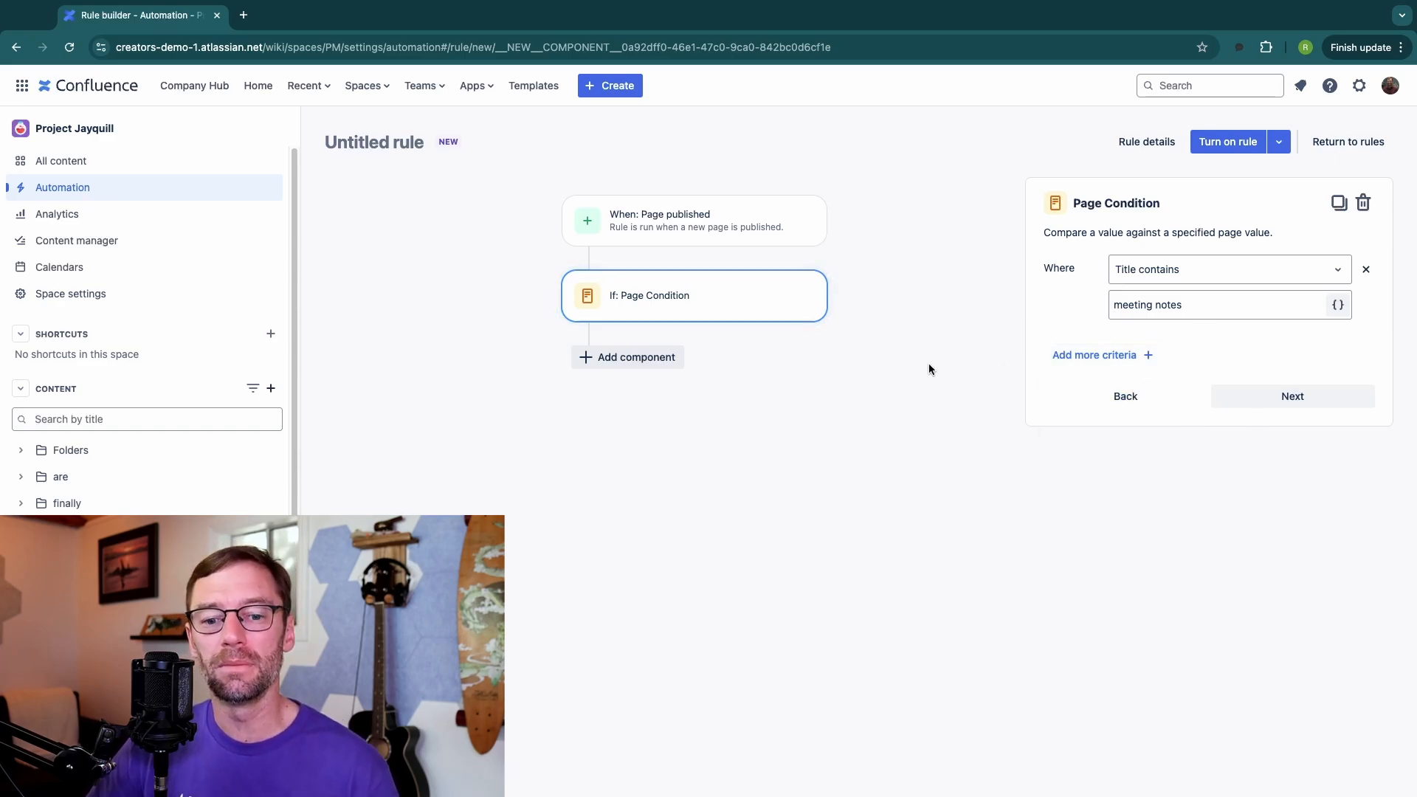
Step: Add an Add label action that applies the meeting-notes label to the page
{"action": "left_click", "coordinate": [1268, 399]}
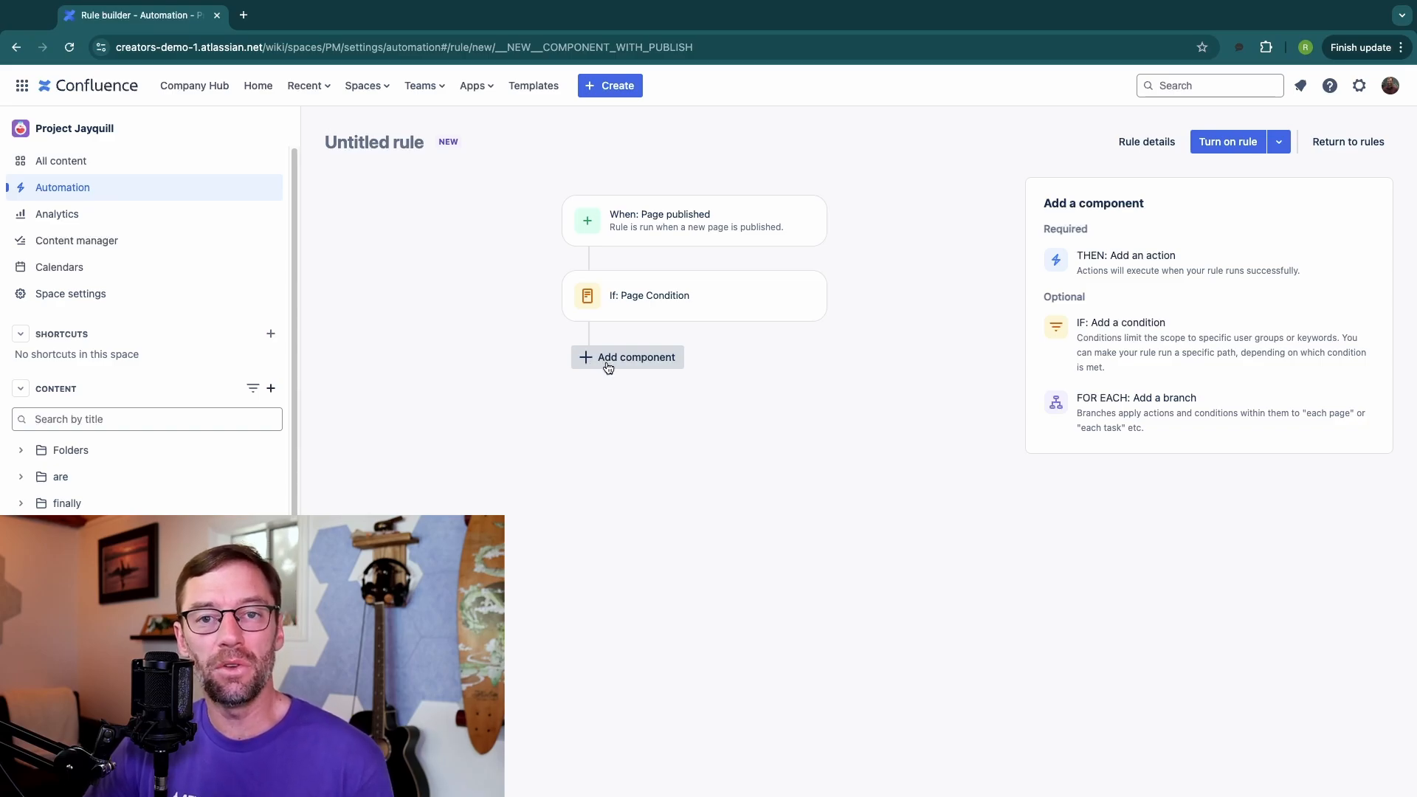
{"action": "left_click", "coordinate": [1144, 263]}
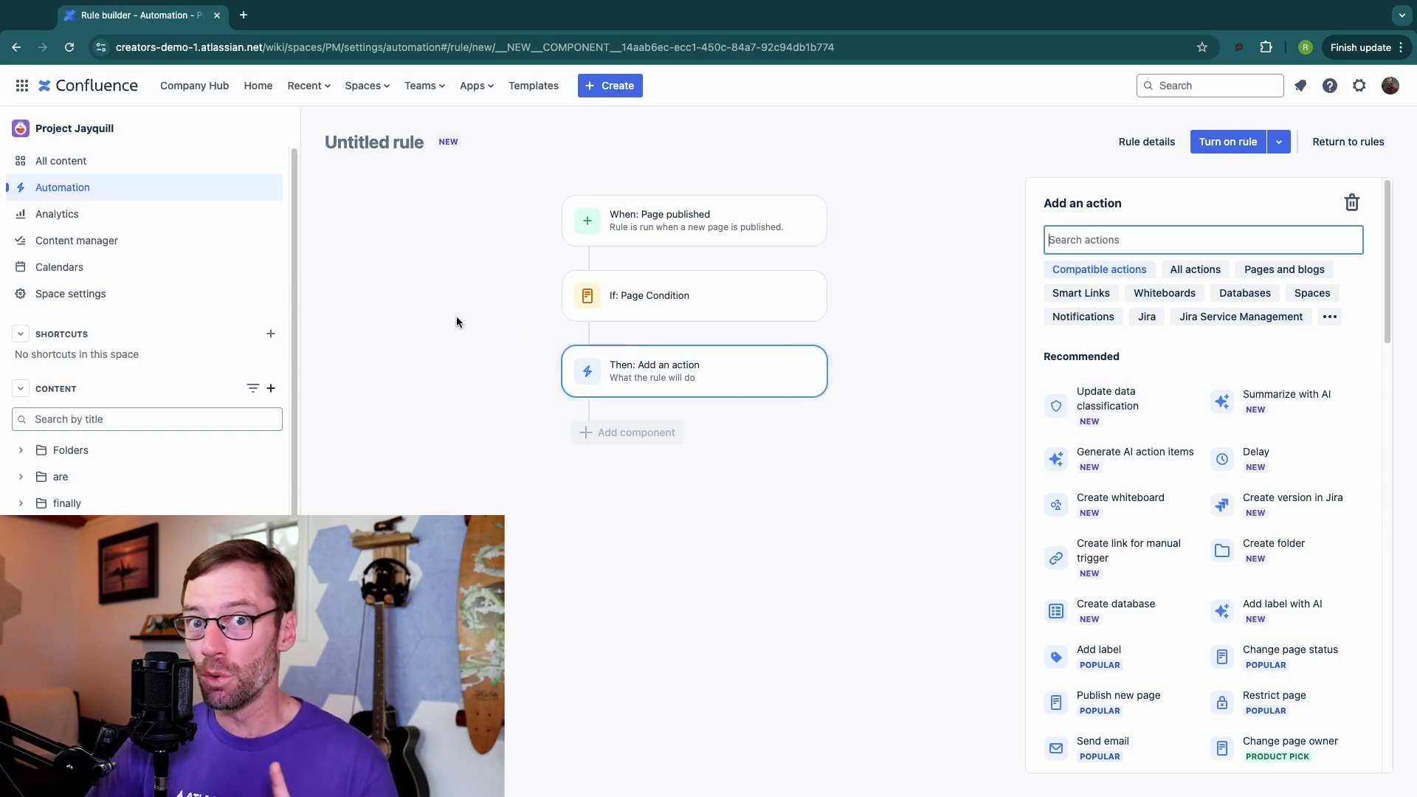
{"action": "scroll", "coordinate": [1195, 487], "scroll_direction": "down", "scroll_amount": 1}
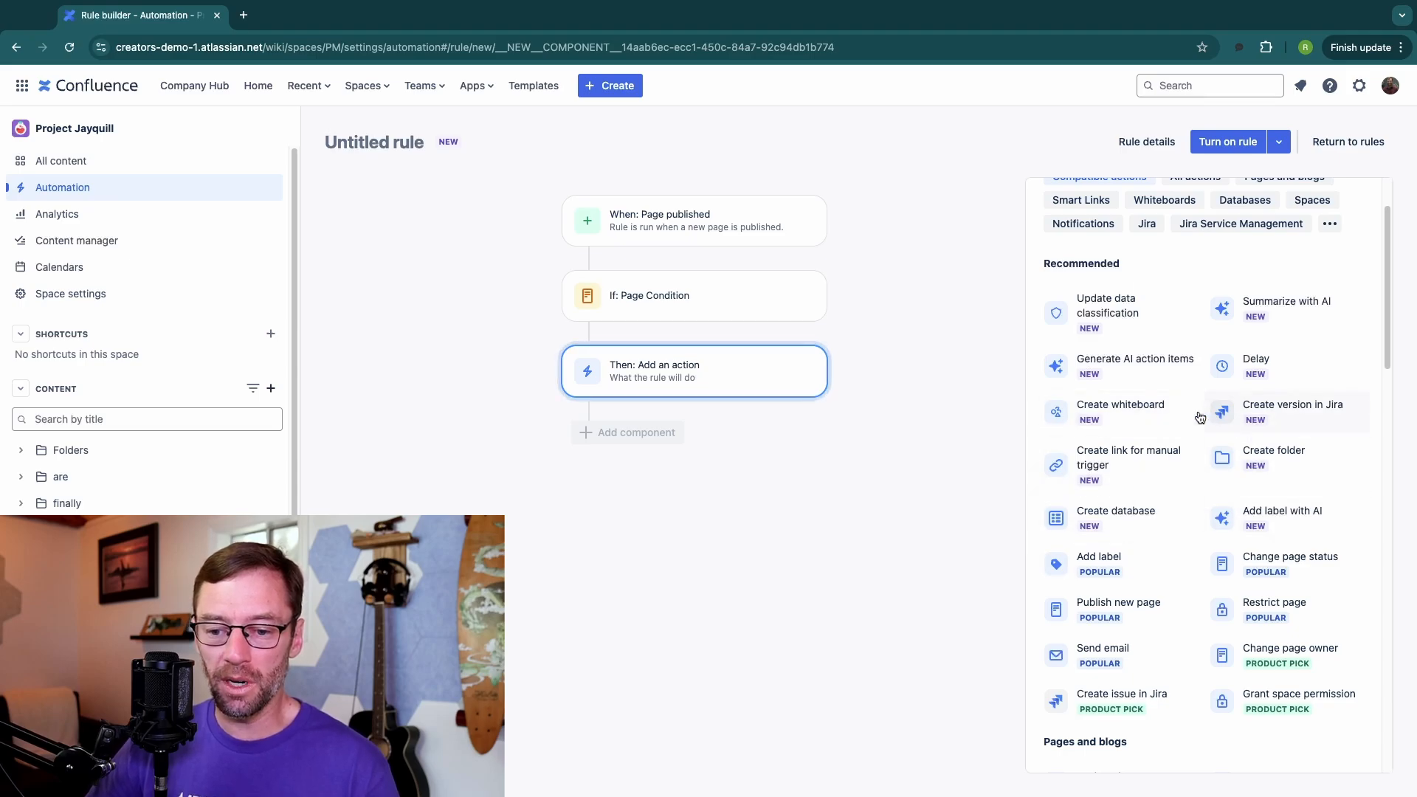
{"action": "scroll", "coordinate": [1133, 418], "scroll_direction": "down", "scroll_amount": 2}
{"action": "left_click", "coordinate": [1128, 422]}
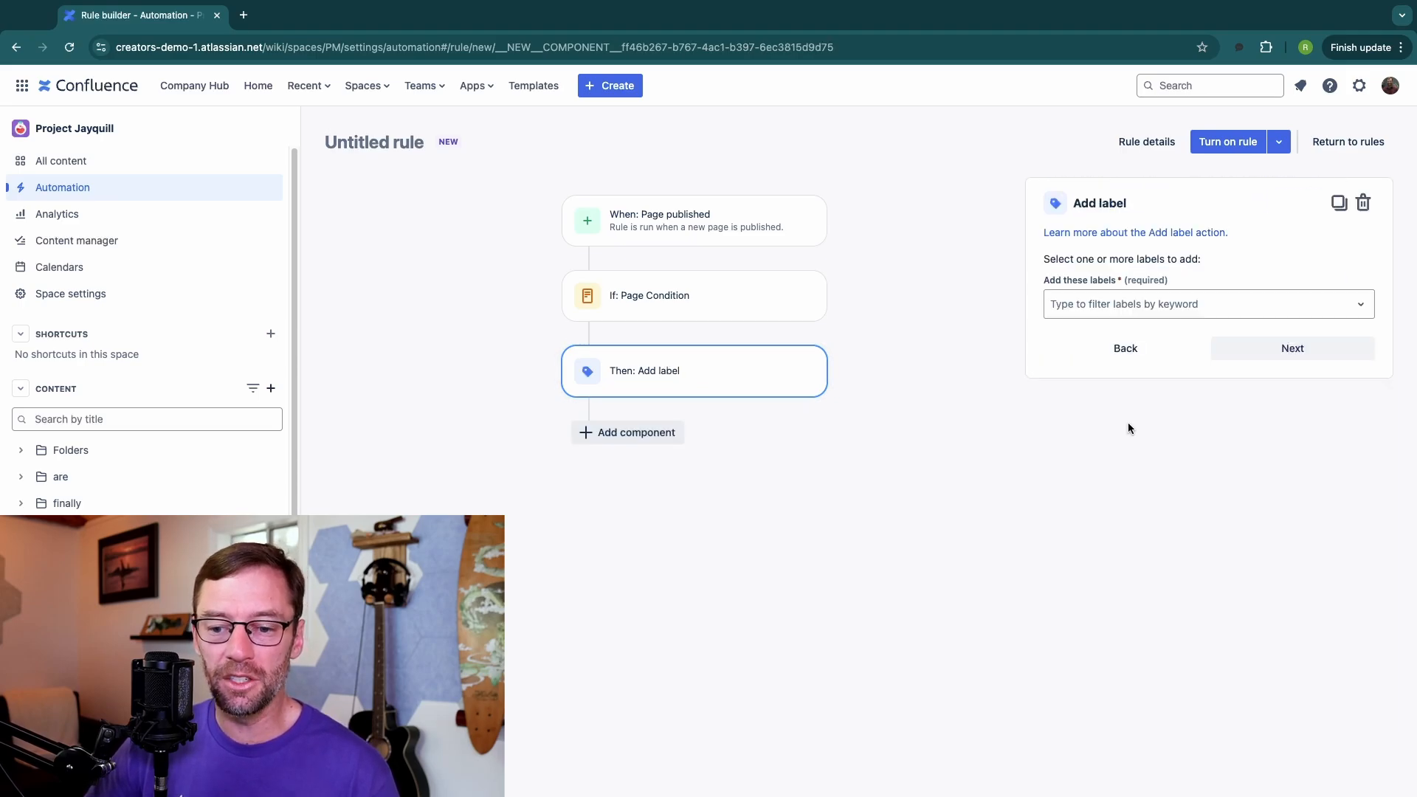
{"action": "left_click", "coordinate": [1120, 311]}
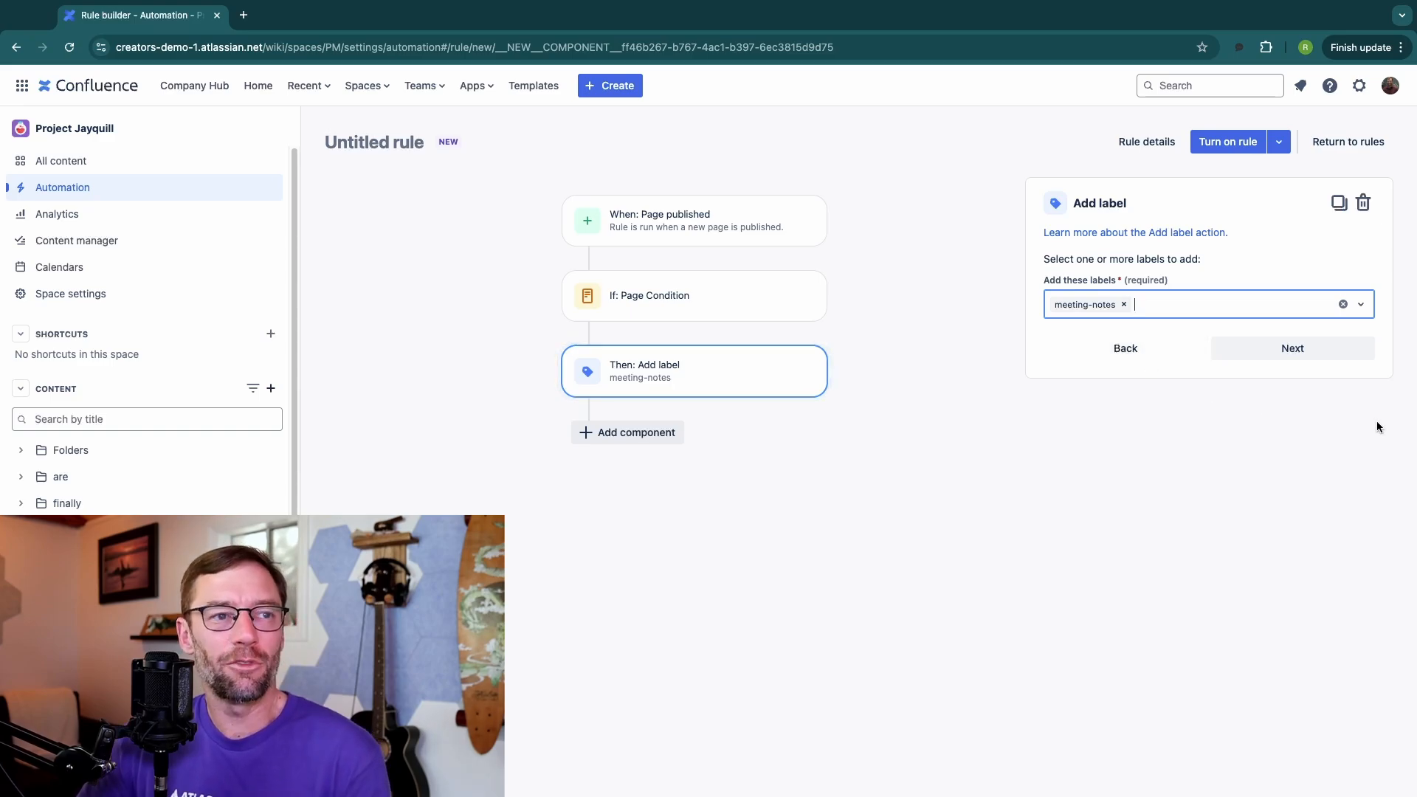
{"action": "left_click", "coordinate": [1306, 347]}
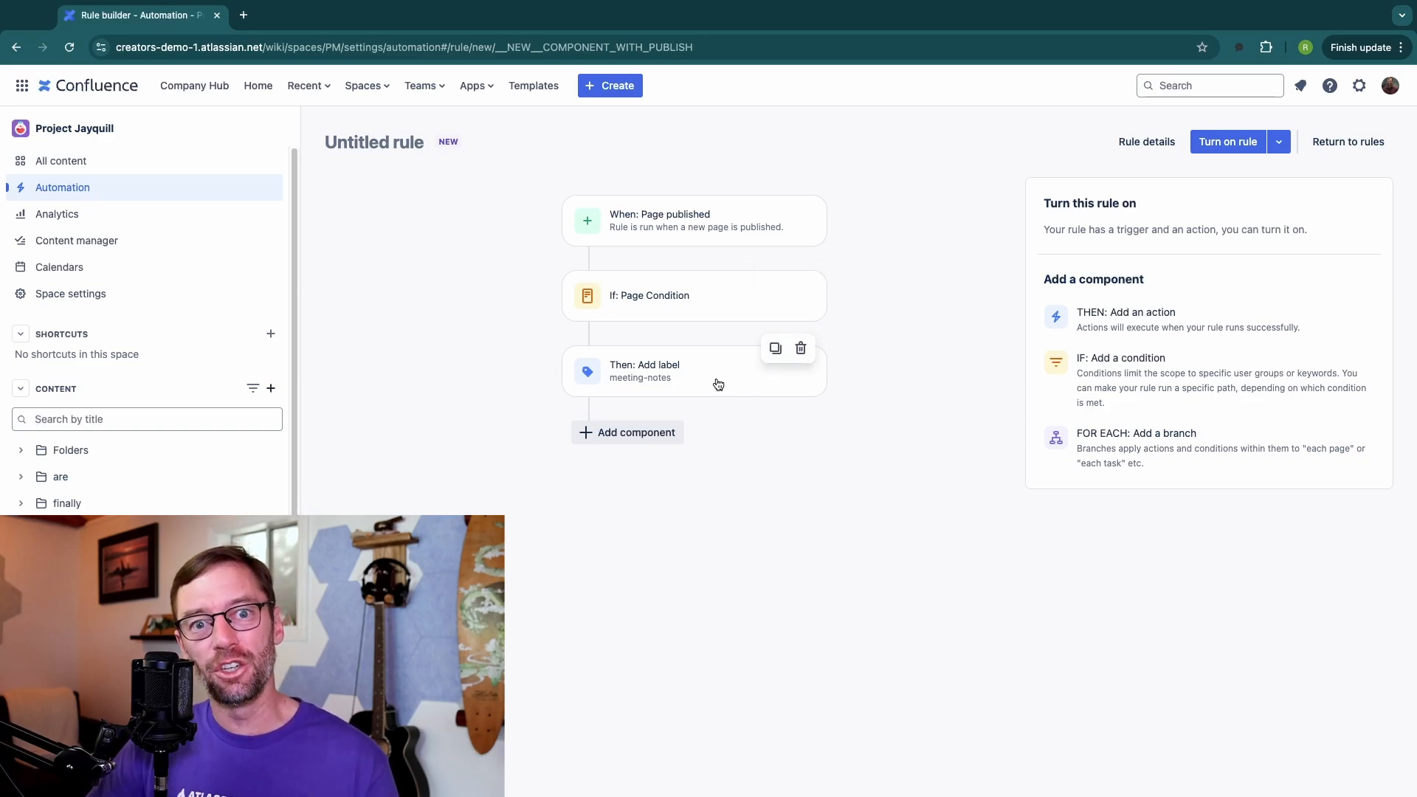
{"action": "left_click", "coordinate": [1158, 312]}
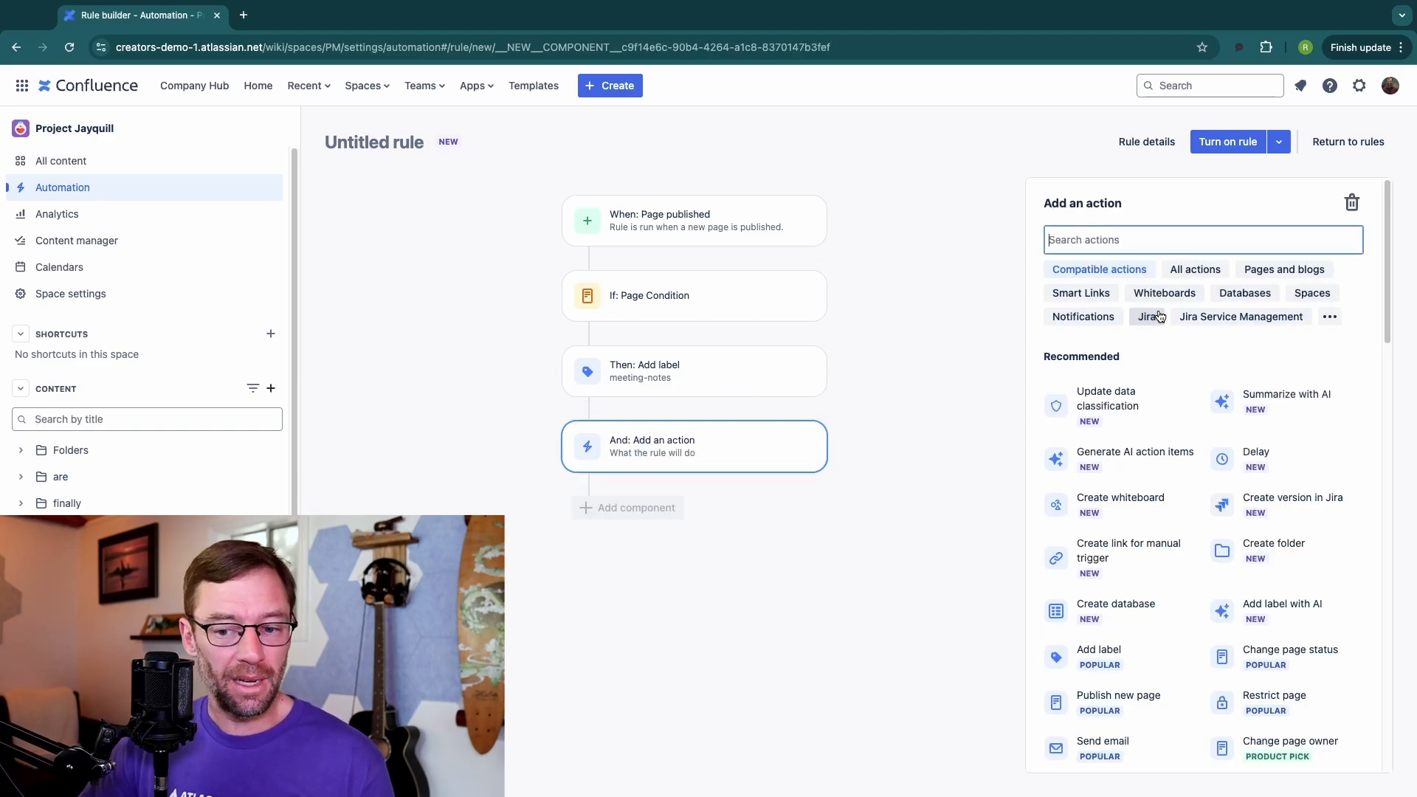
{"action": "scroll", "coordinate": [1219, 439], "scroll_direction": "down", "scroll_amount": 4}
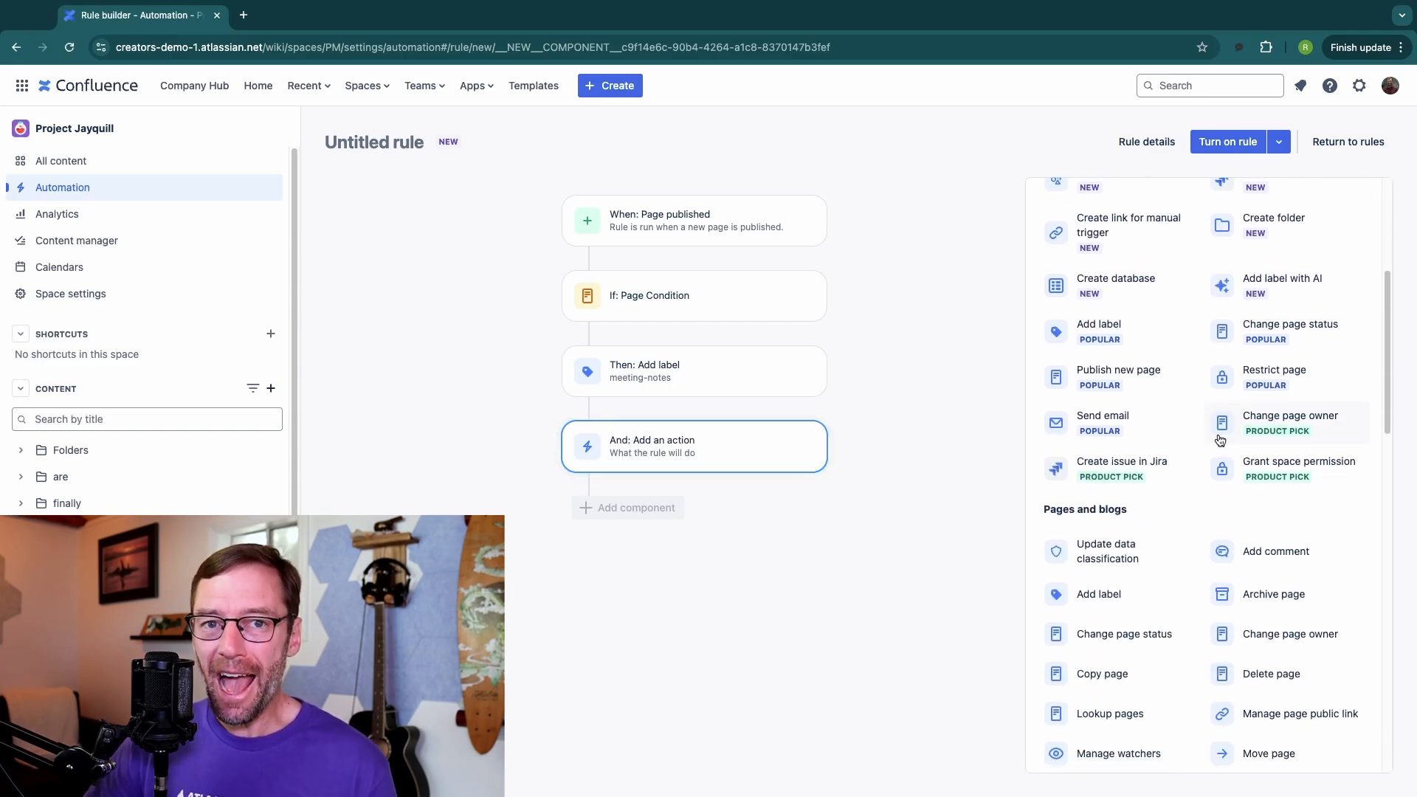
{"action": "scroll", "coordinate": [1210, 450], "scroll_direction": "down", "scroll_amount": 7}
{"action": "scroll", "coordinate": [1197, 462], "scroll_direction": "up", "scroll_amount": 11}
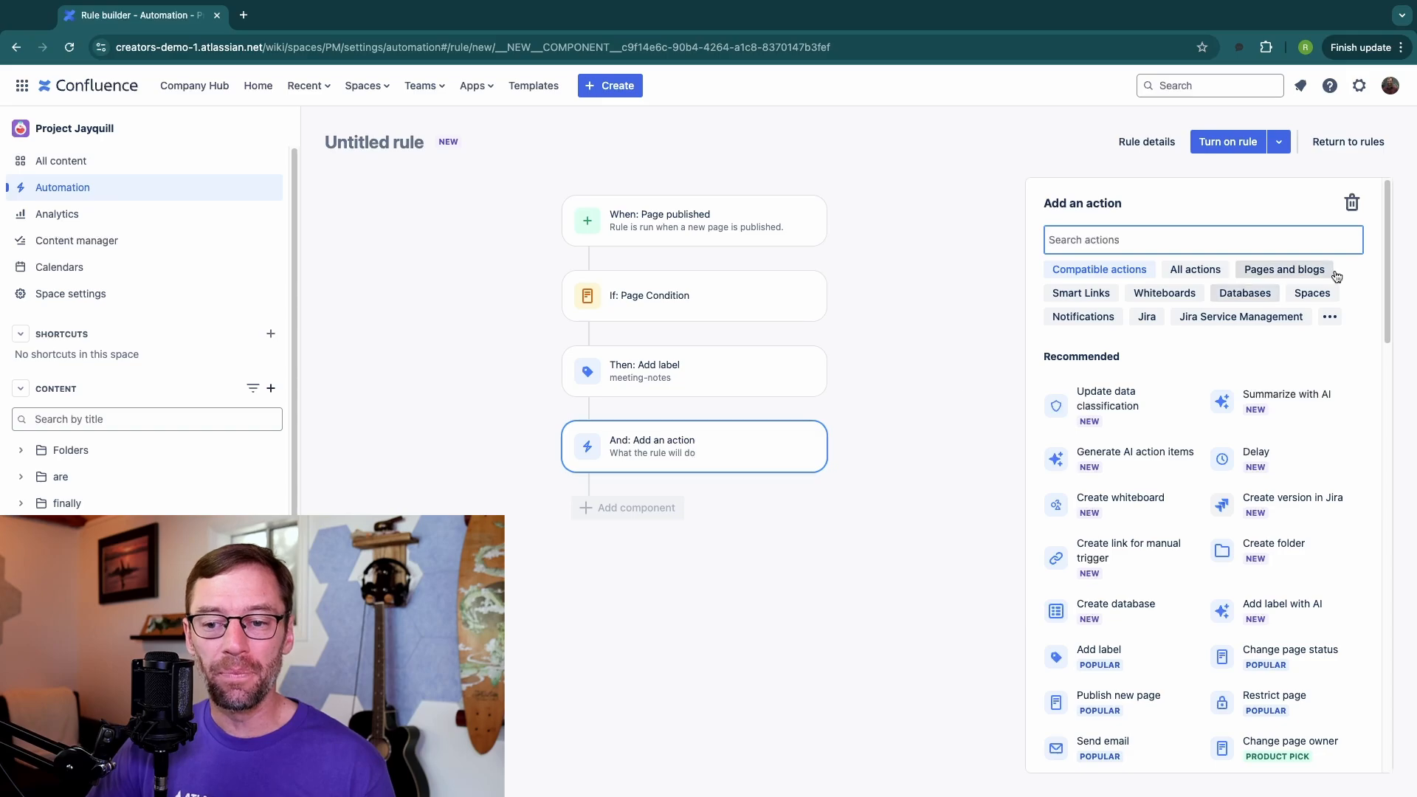
{"action": "left_click", "coordinate": [1352, 203]}
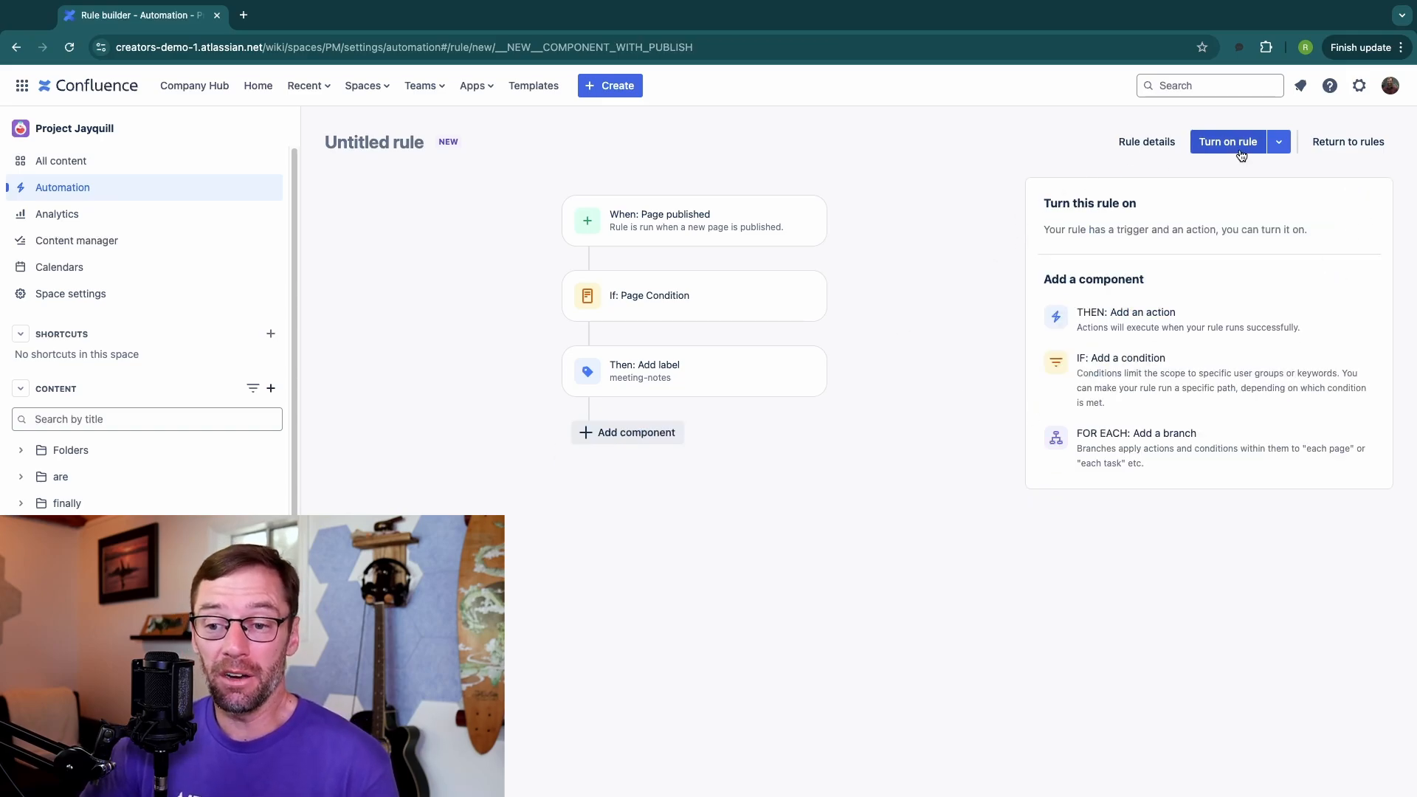
Step: Turn on the rule, naming it "apply. label to meeting notes"
{"action": "left_click", "coordinate": [1215, 142]}
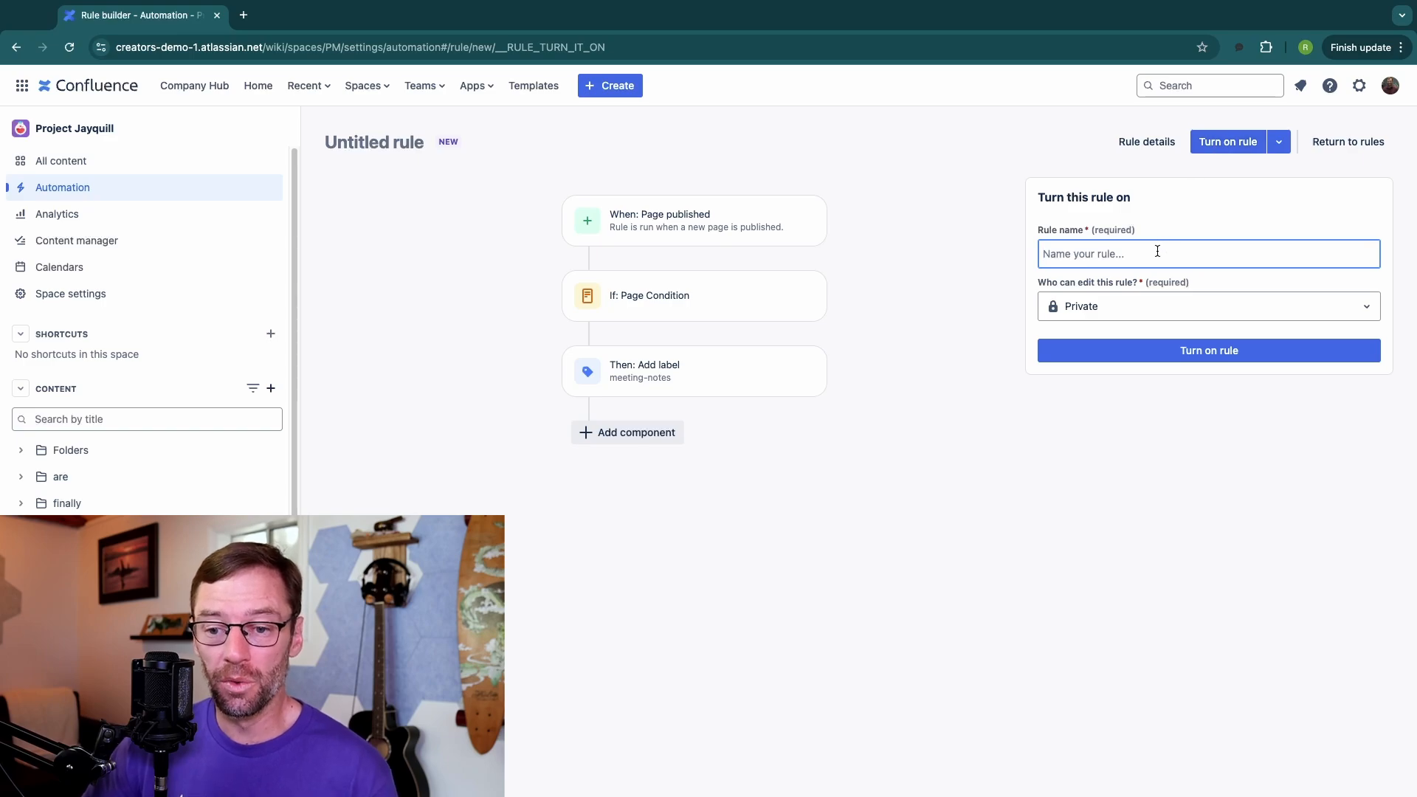
{"action": "type", "text": "apply. label to meeting notes"}
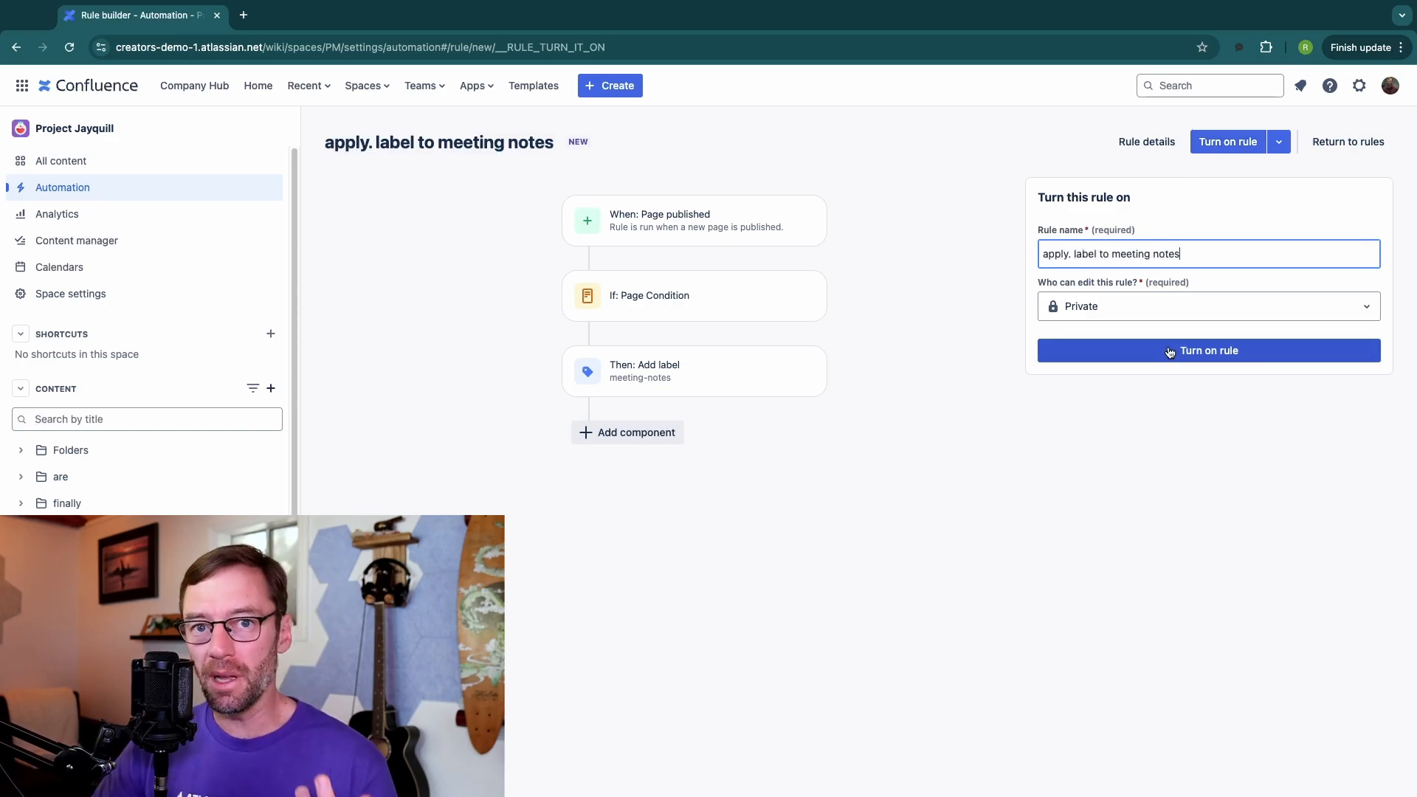
{"action": "left_click", "coordinate": [1169, 352]}
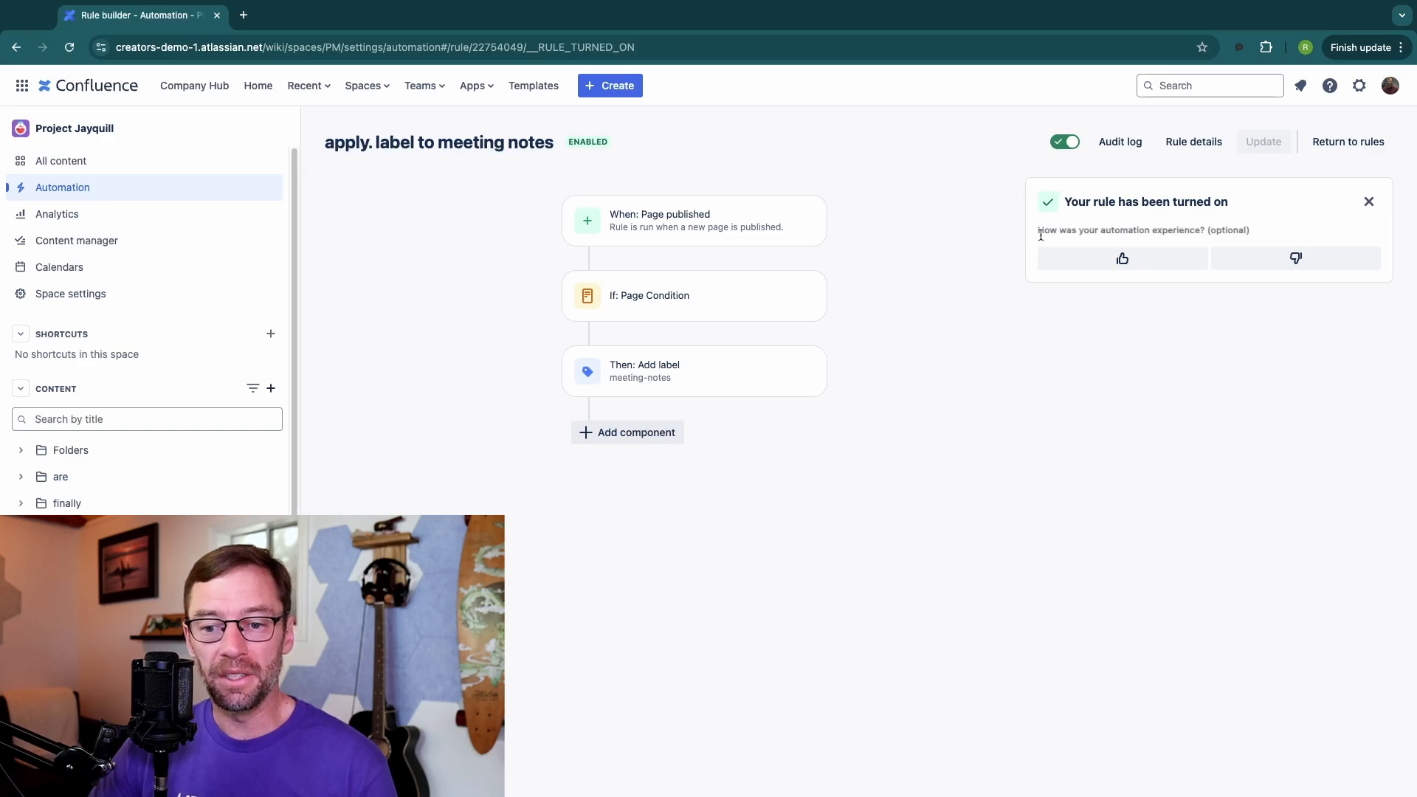
Step: Create a new page in the Project Jayquill space
{"action": "left_click", "coordinate": [1066, 143]}
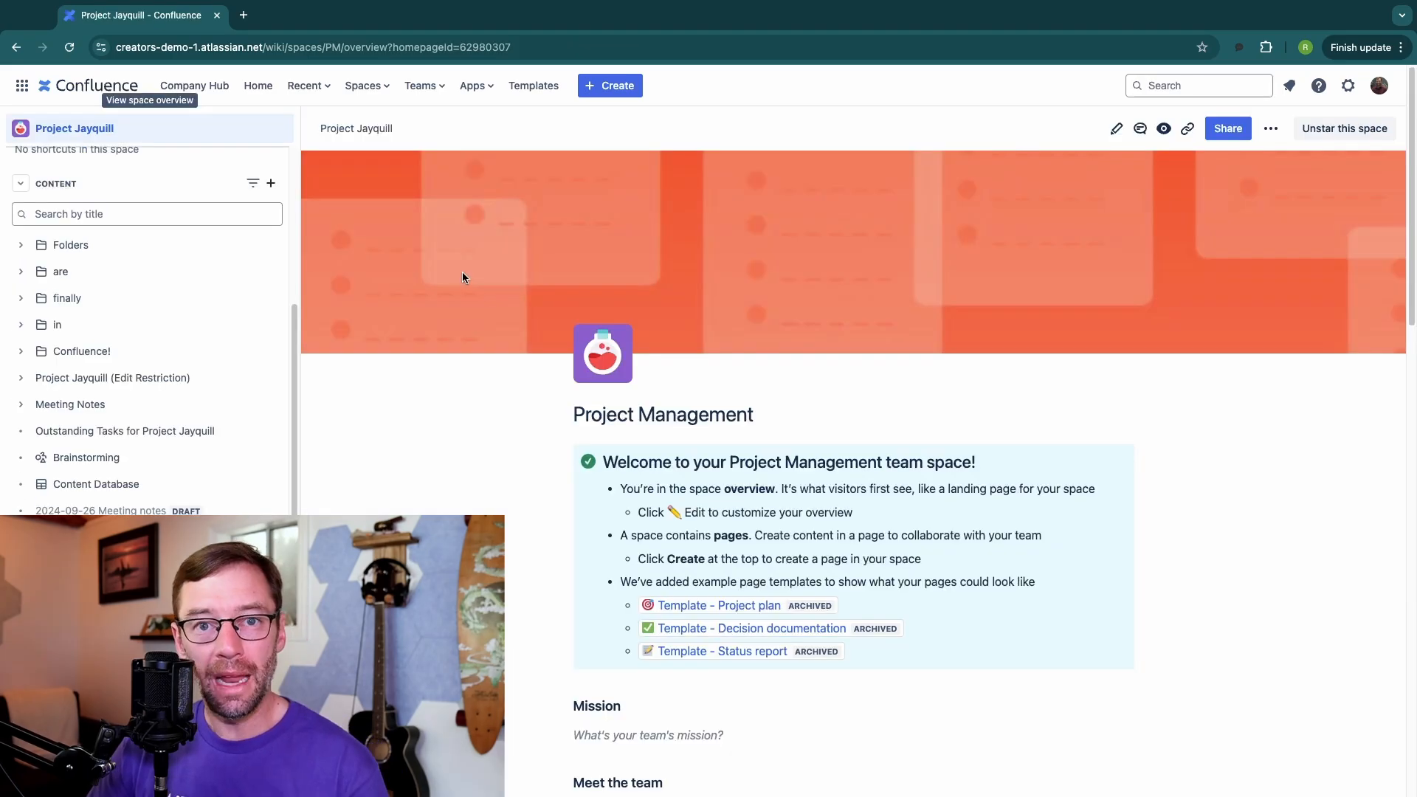
{"action": "left_click", "coordinate": [618, 86]}
{"action": "left_click", "coordinate": [627, 120]}
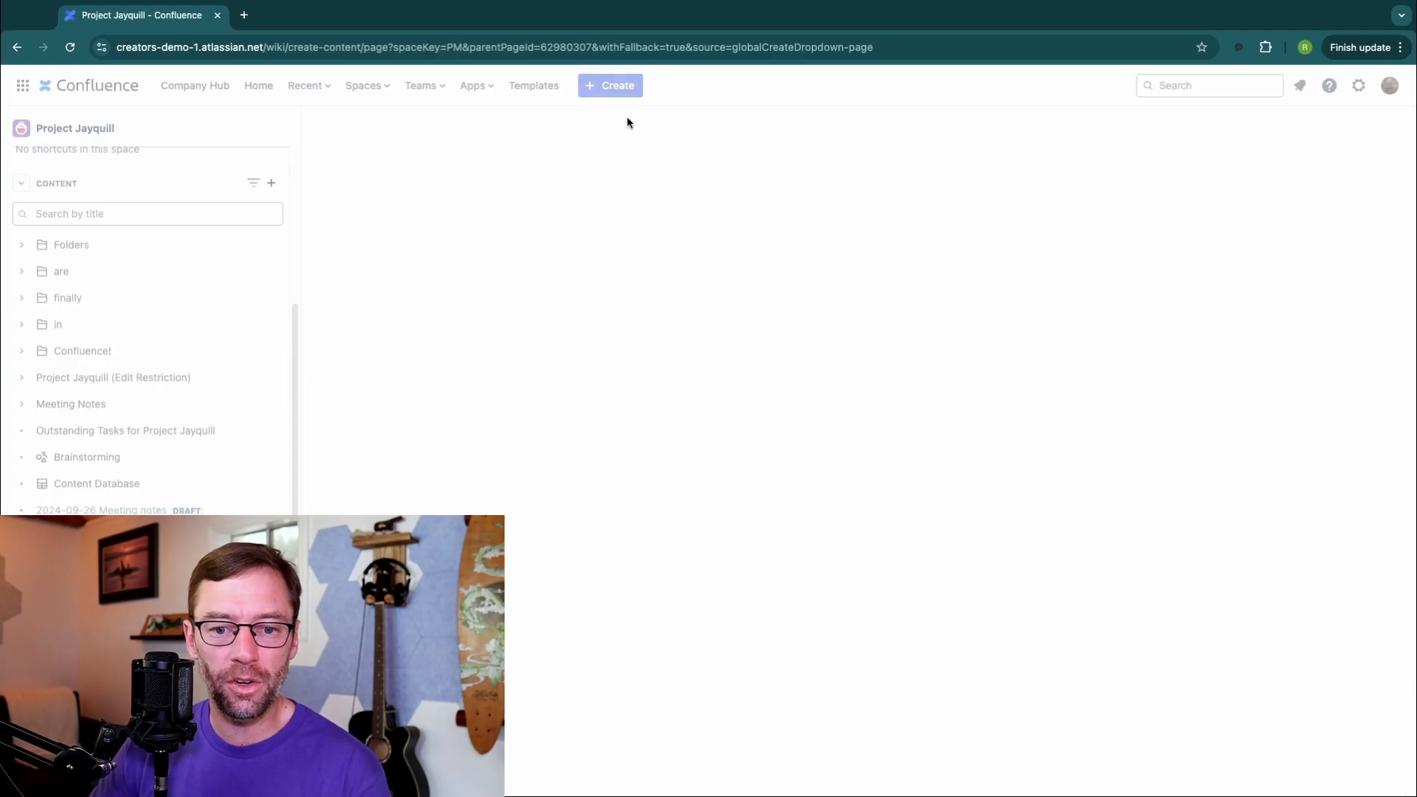
{"action": "mouse_move", "coordinate": [692, 275]}
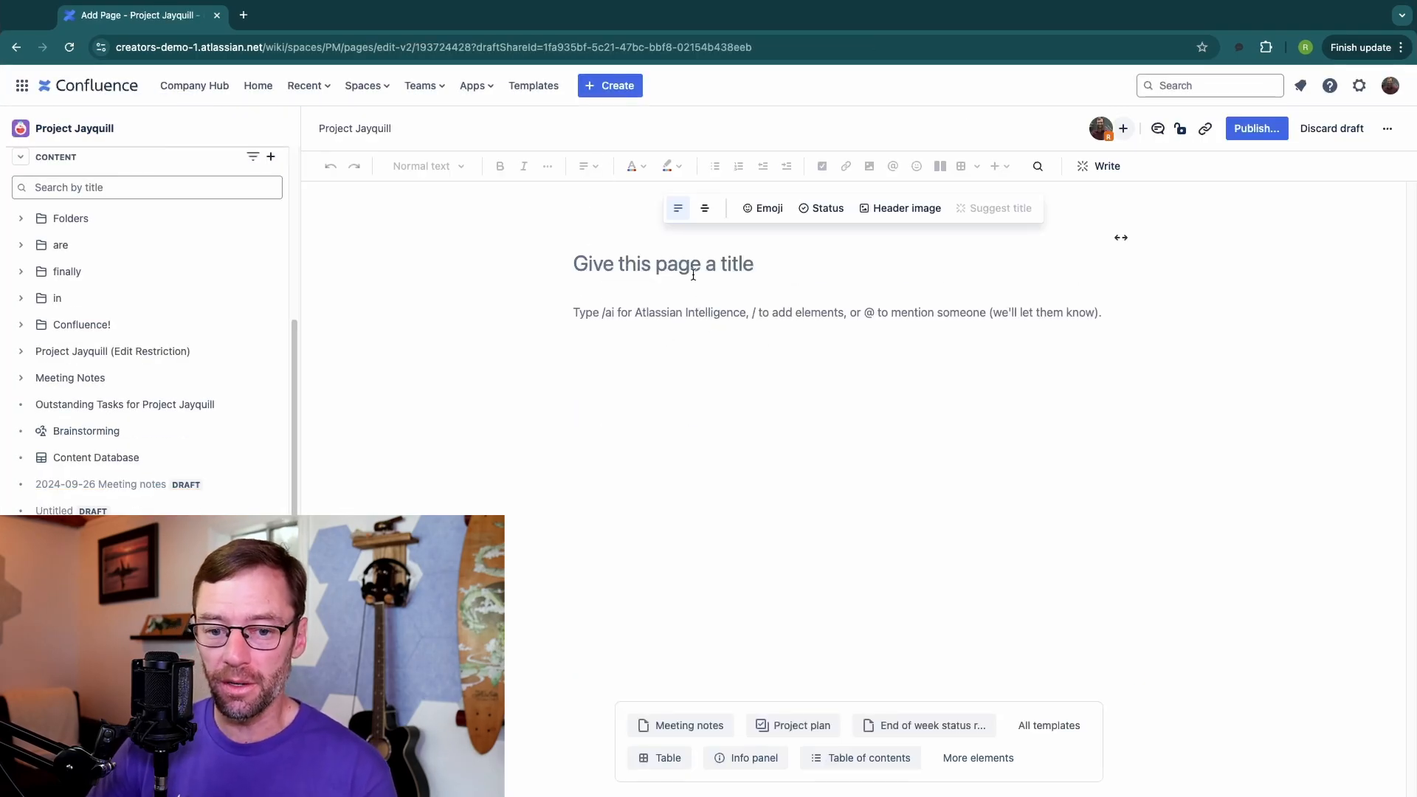
Step: Title the new page "meeting notes are here" and publish it
{"action": "type", "text": "meeting no"}
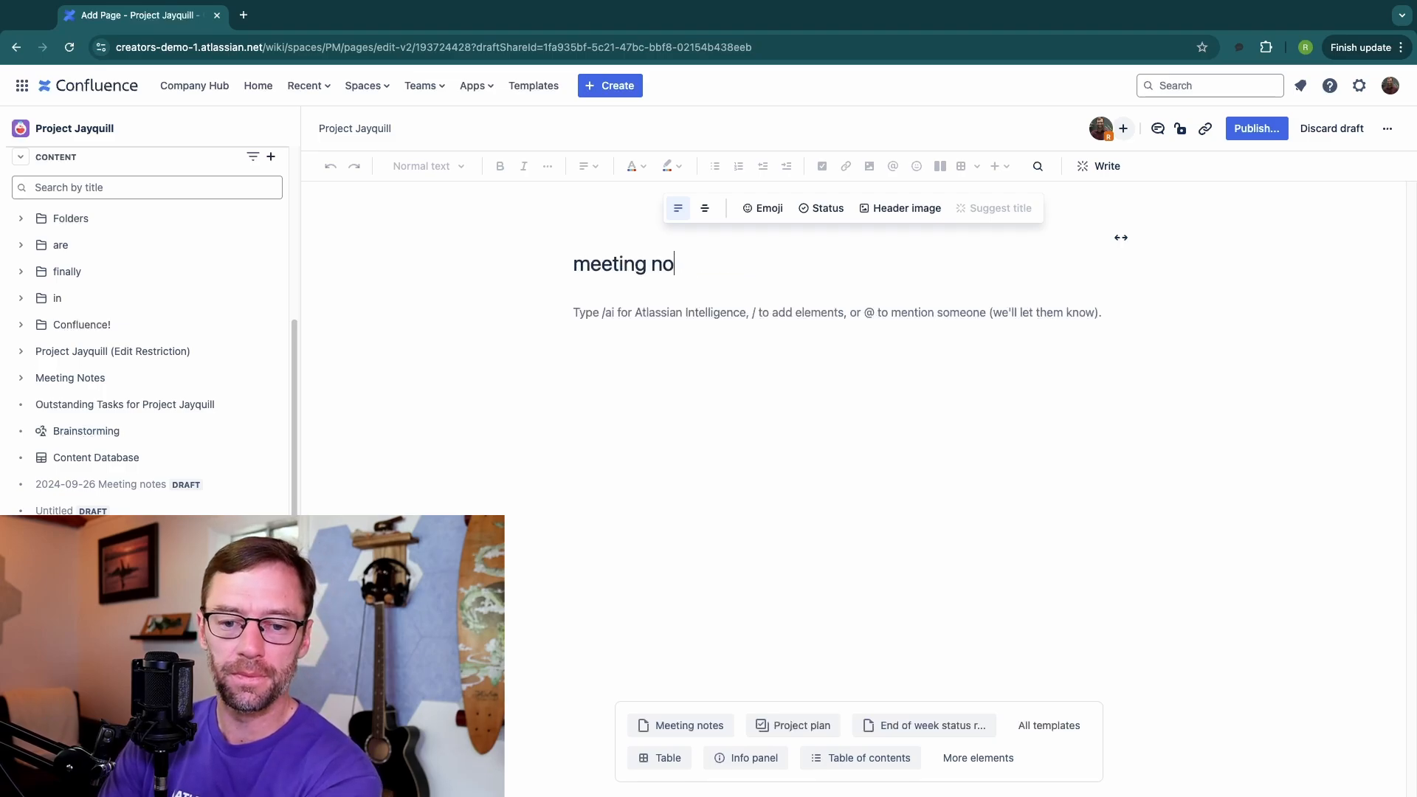
{"action": "type", "text": "tes are here"}
{"action": "left_click", "coordinate": [701, 309]}
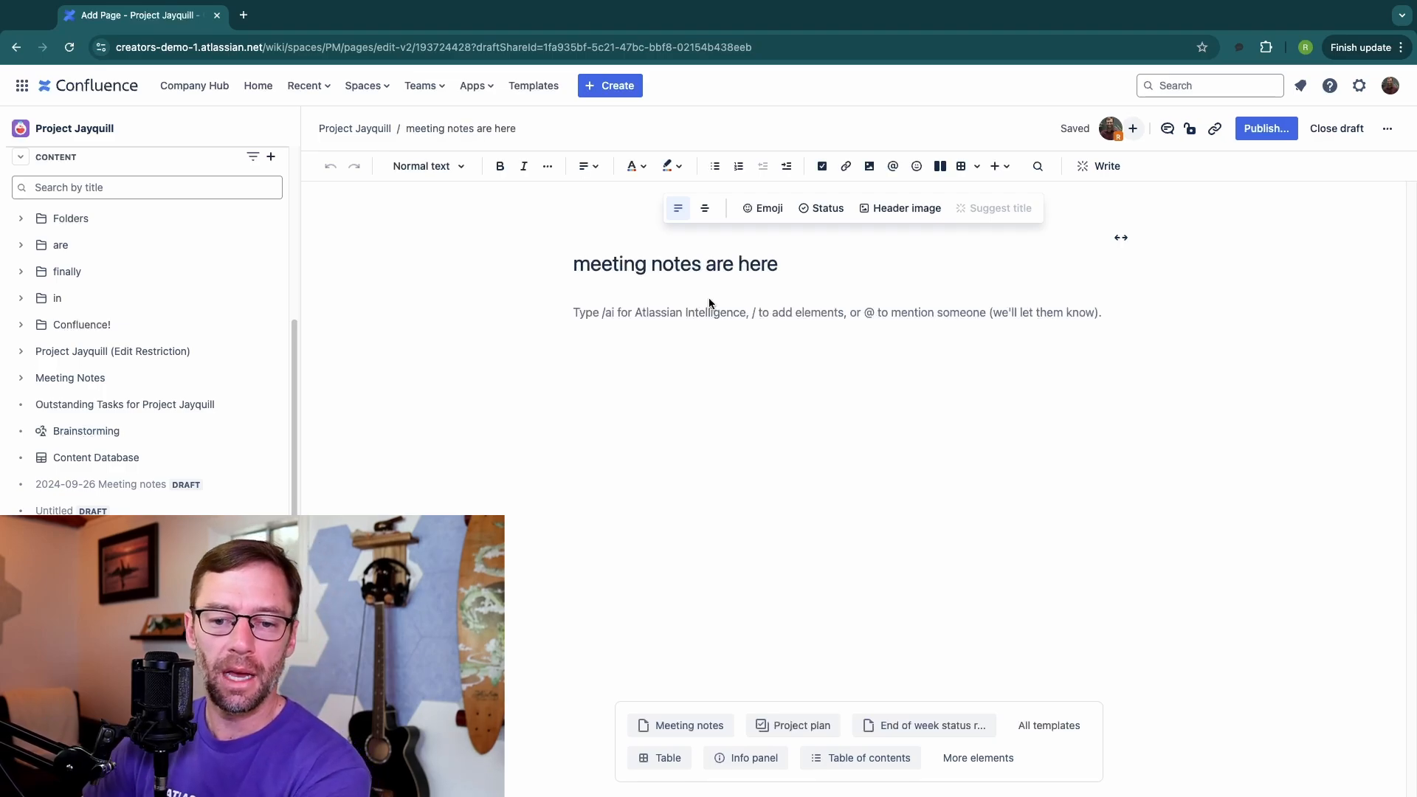
{"action": "left_click", "coordinate": [1266, 130]}
{"action": "left_click", "coordinate": [843, 287]}
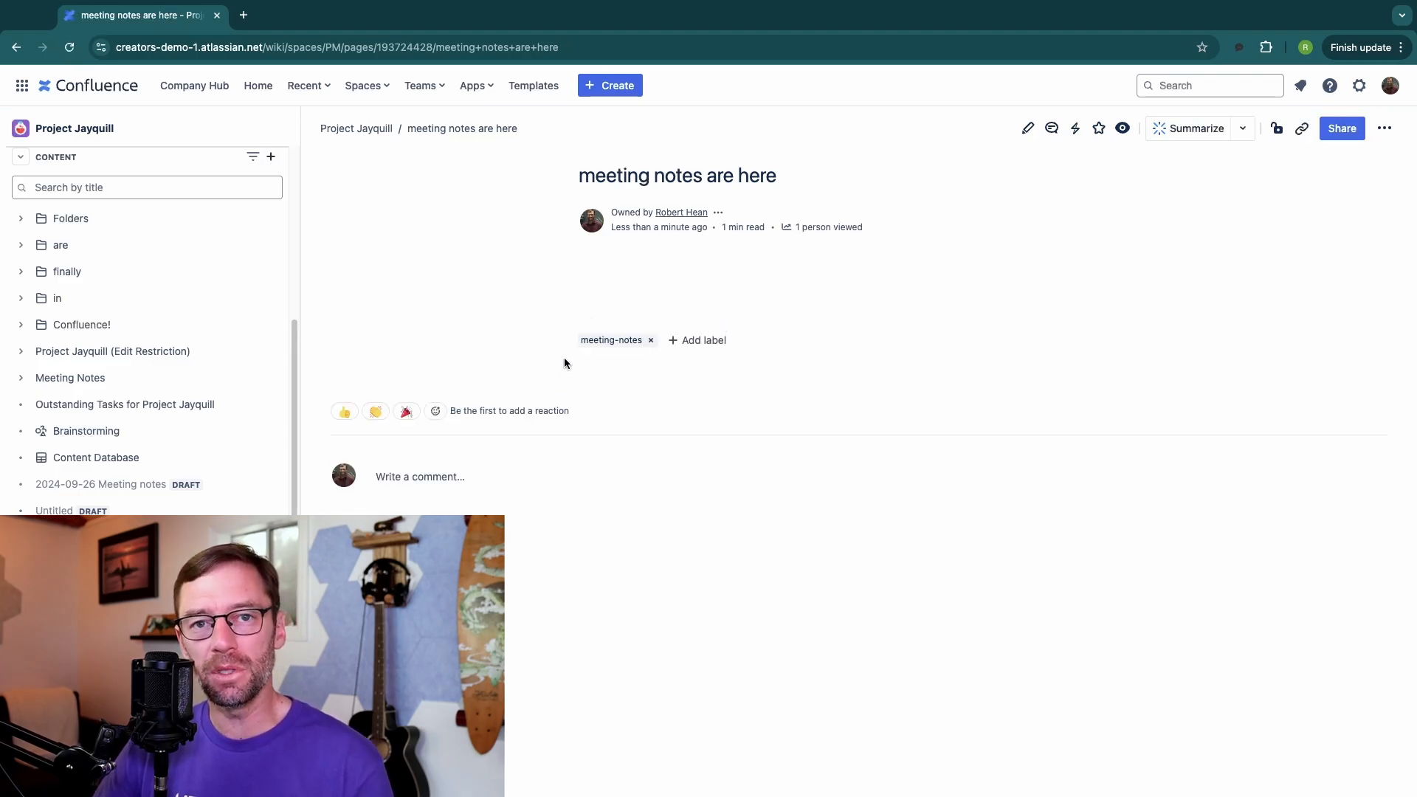
Step: Open the space's automation audit log and review the action details of the latest rule run
{"action": "scroll", "coordinate": [221, 332], "scroll_direction": "up", "scroll_amount": 5}
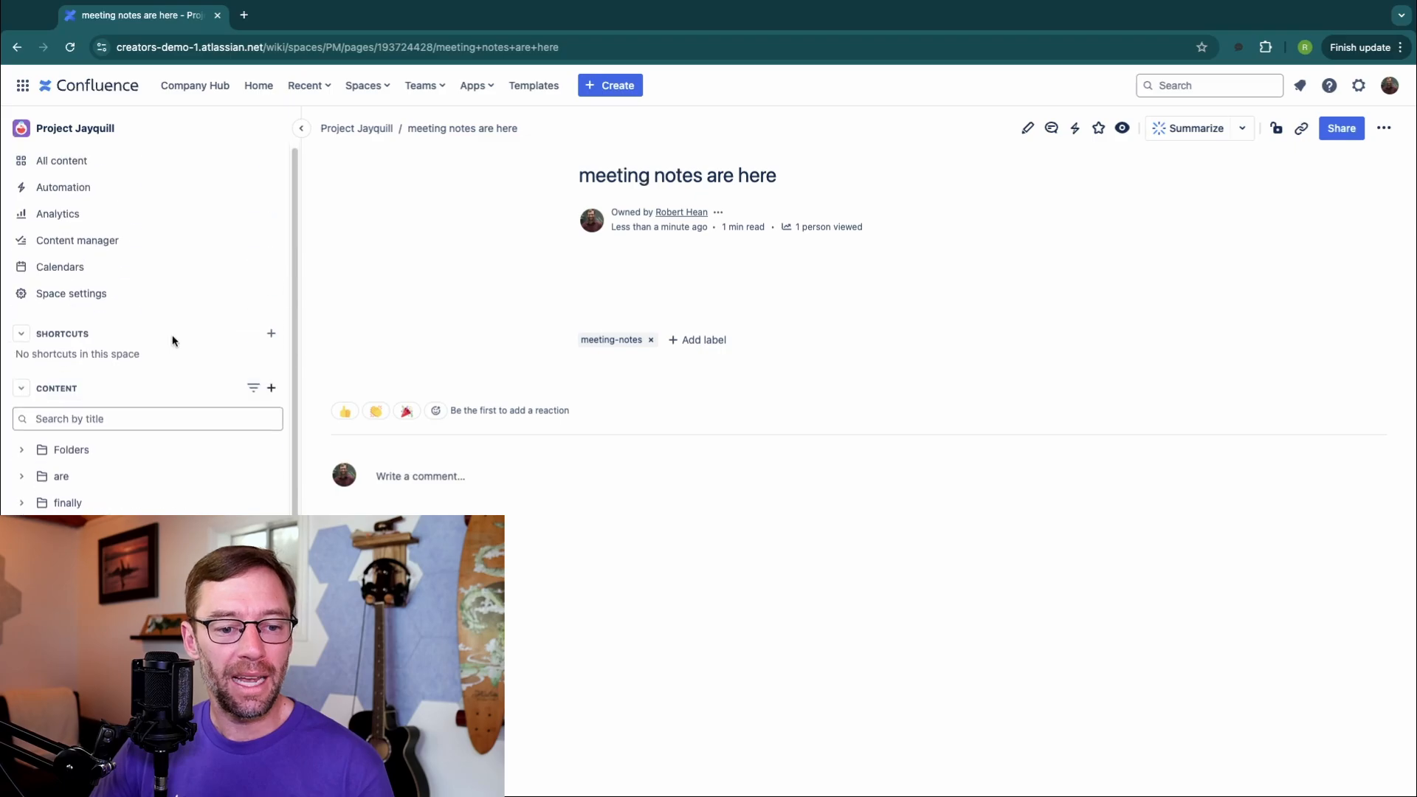
{"action": "left_click", "coordinate": [95, 188]}
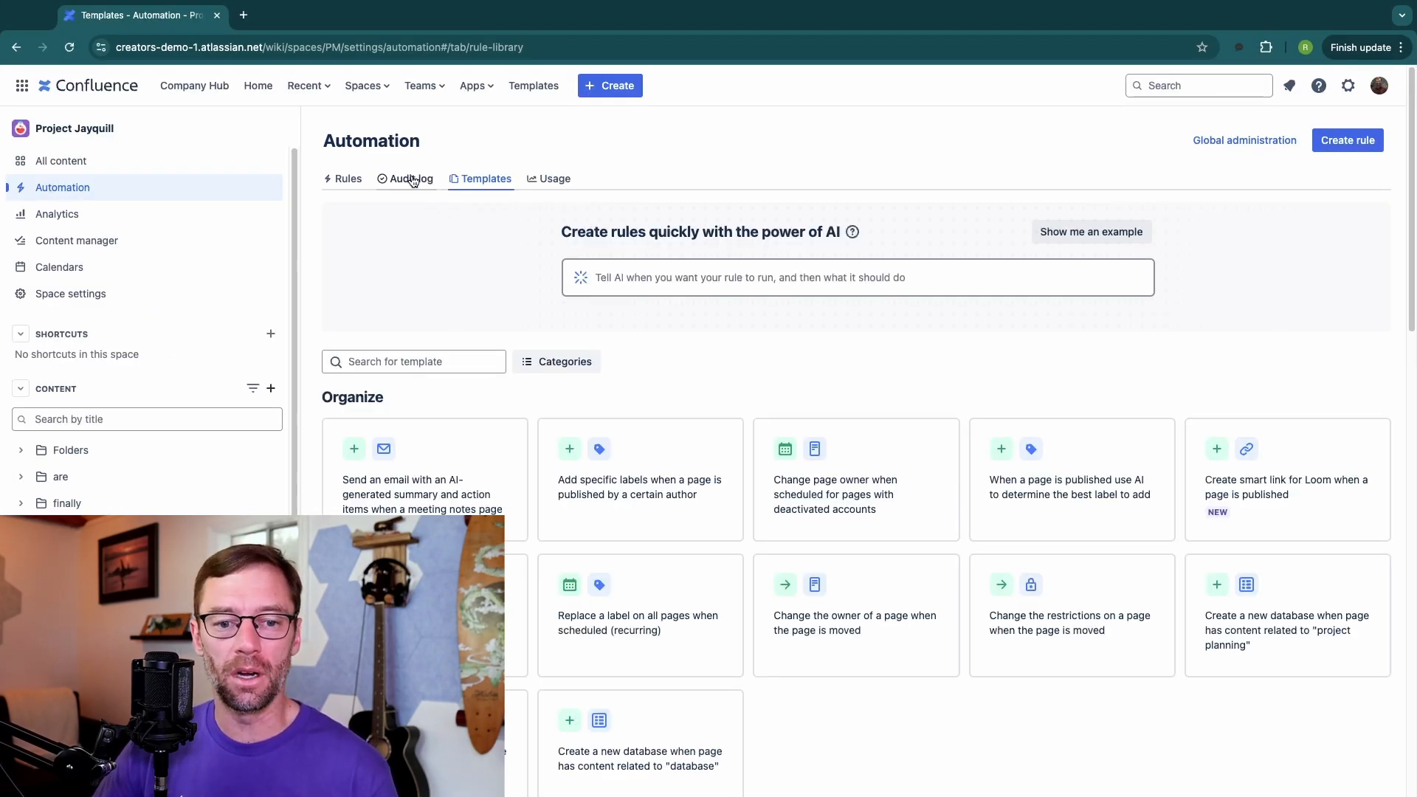
{"action": "left_click", "coordinate": [407, 182]}
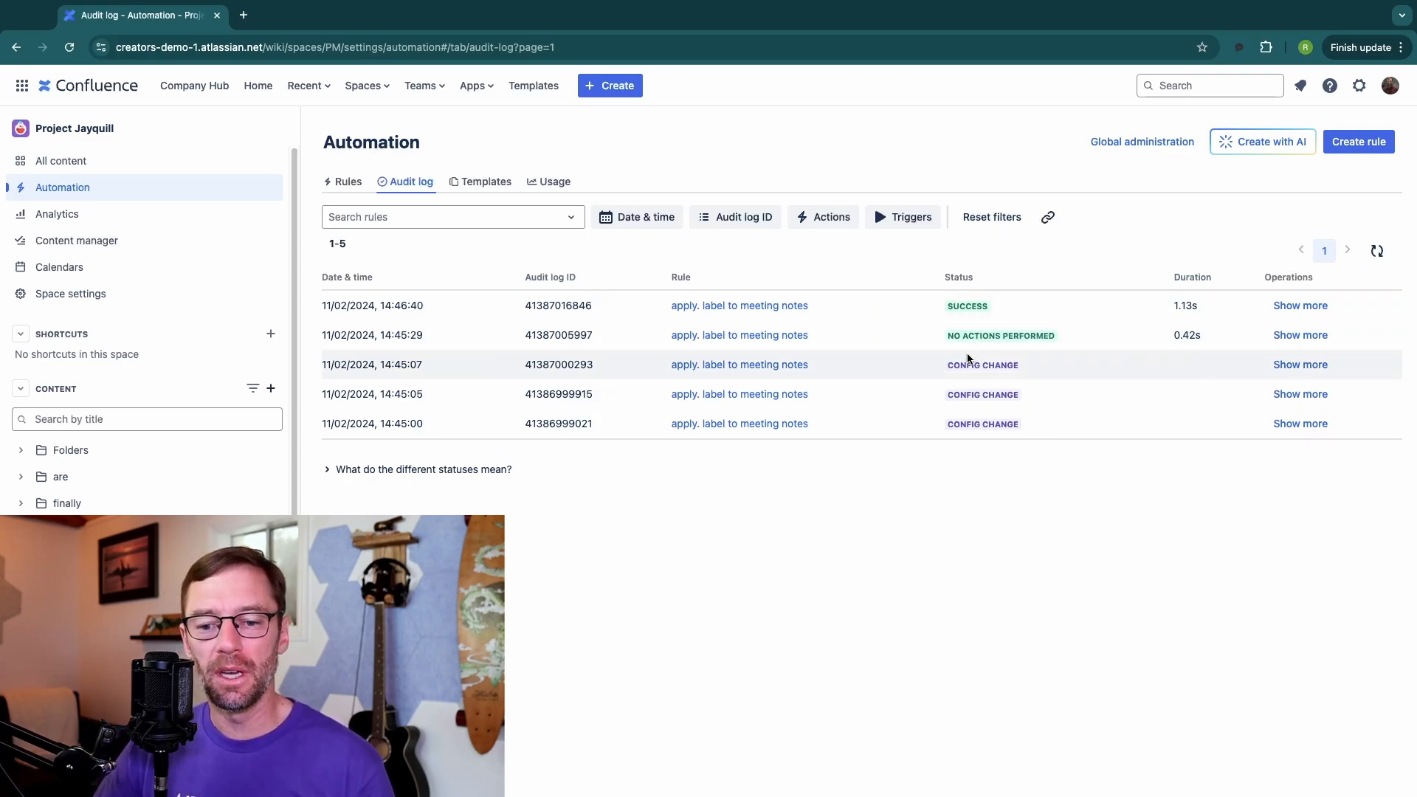
{"action": "left_click_drag", "start_coordinate": [928, 366], "coordinate": [1096, 328]}
{"action": "left_click_drag", "start_coordinate": [1187, 308], "coordinate": [1228, 310]}
{"action": "left_click", "coordinate": [1308, 308]}
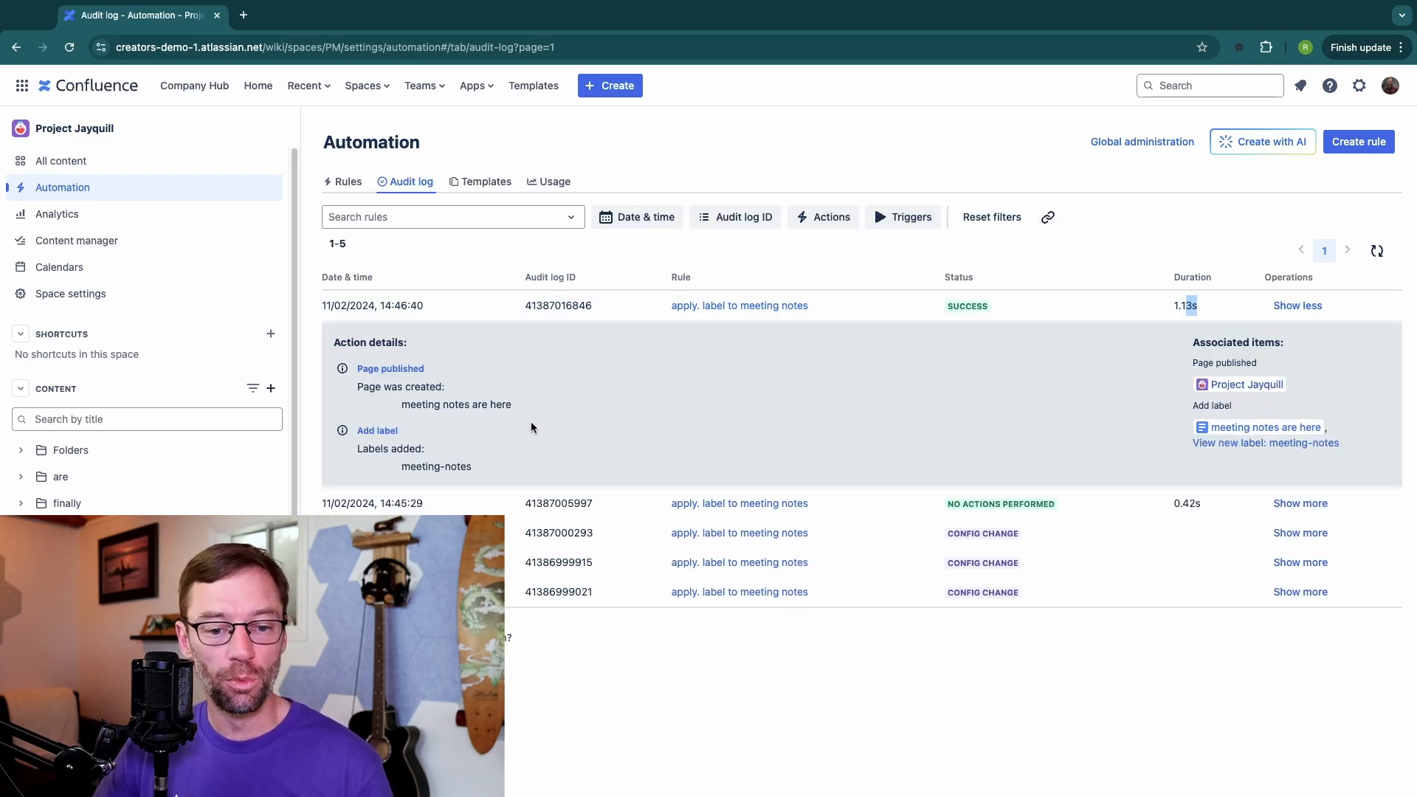
{"action": "left_click_drag", "start_coordinate": [357, 386], "coordinate": [476, 385]}
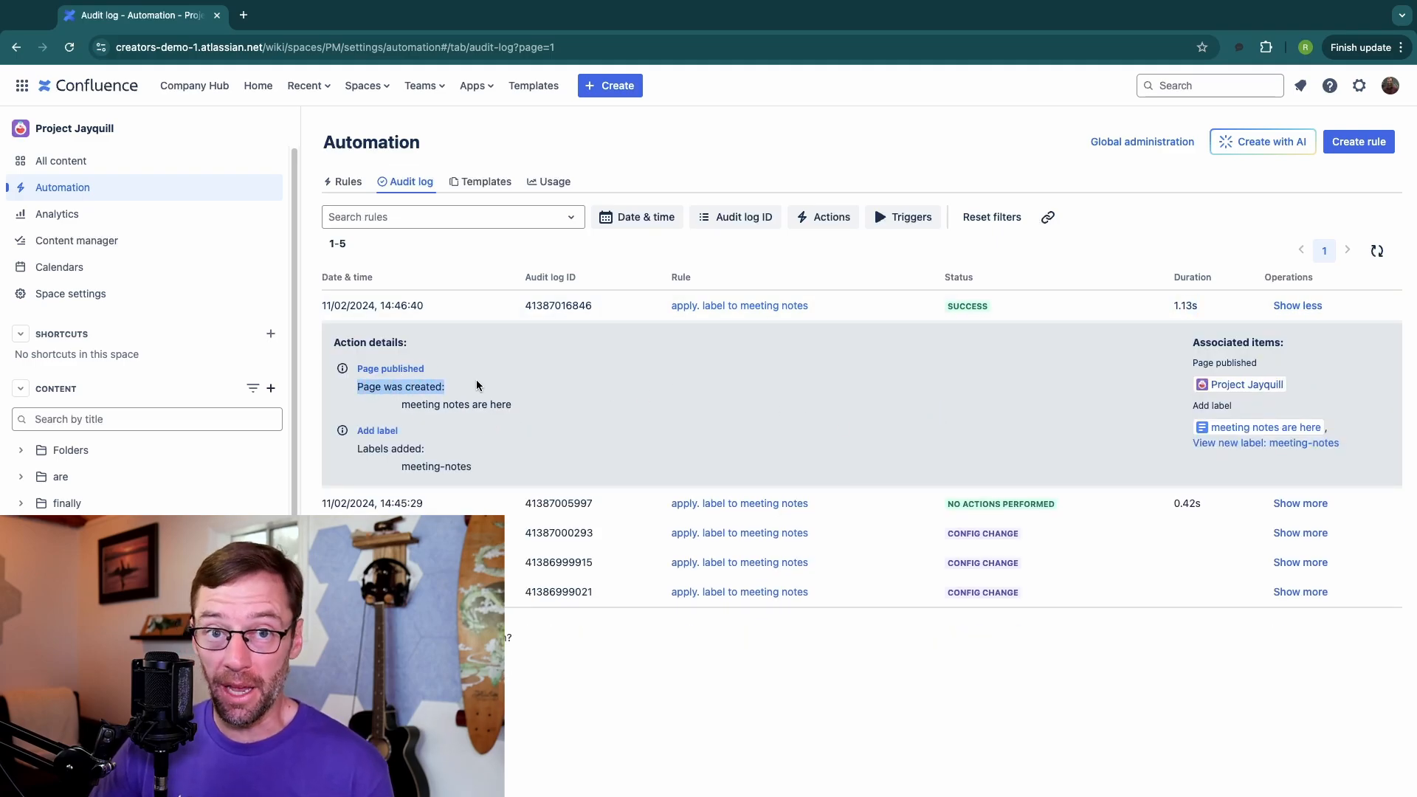
{"action": "left_click_drag", "start_coordinate": [355, 446], "coordinate": [477, 458]}
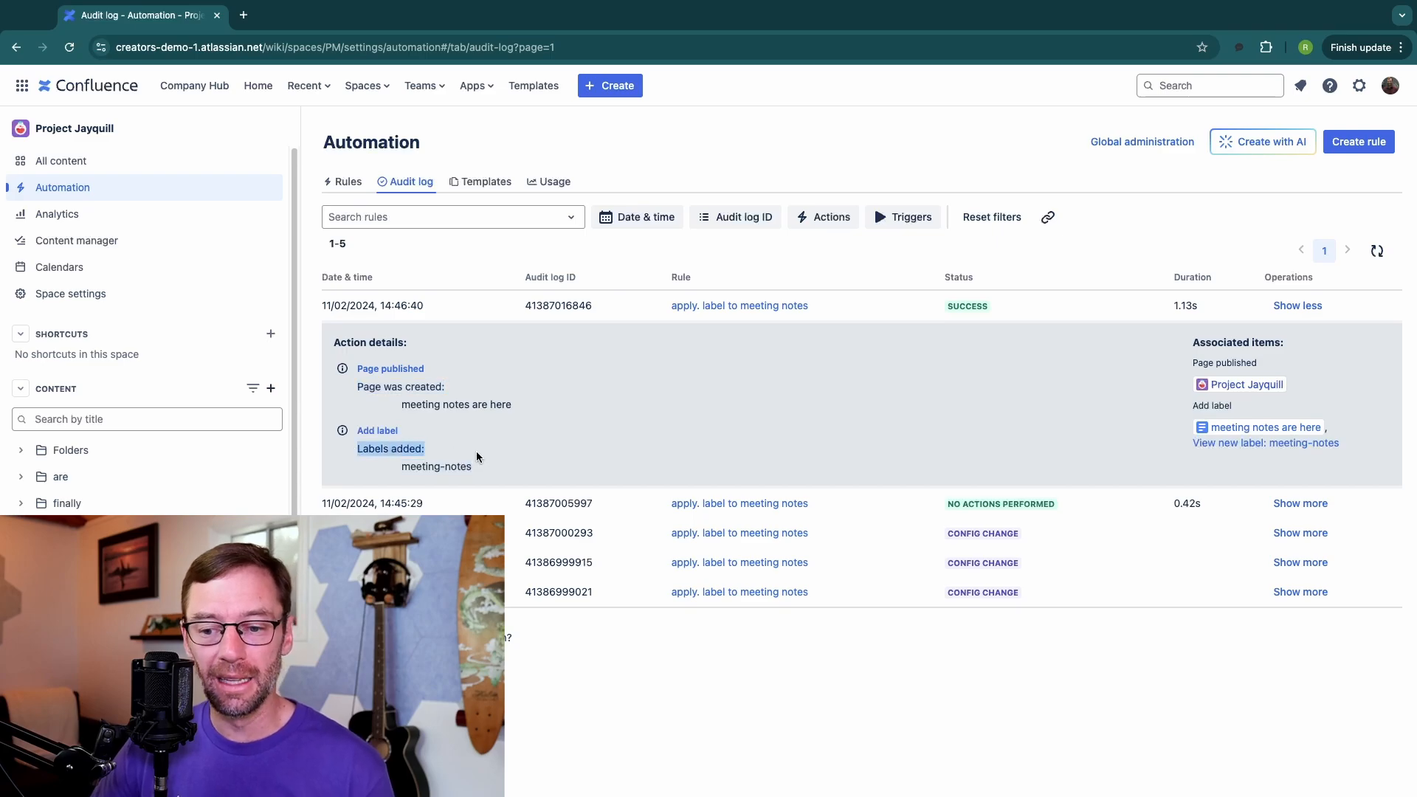
{"action": "left_click", "coordinate": [477, 457]}
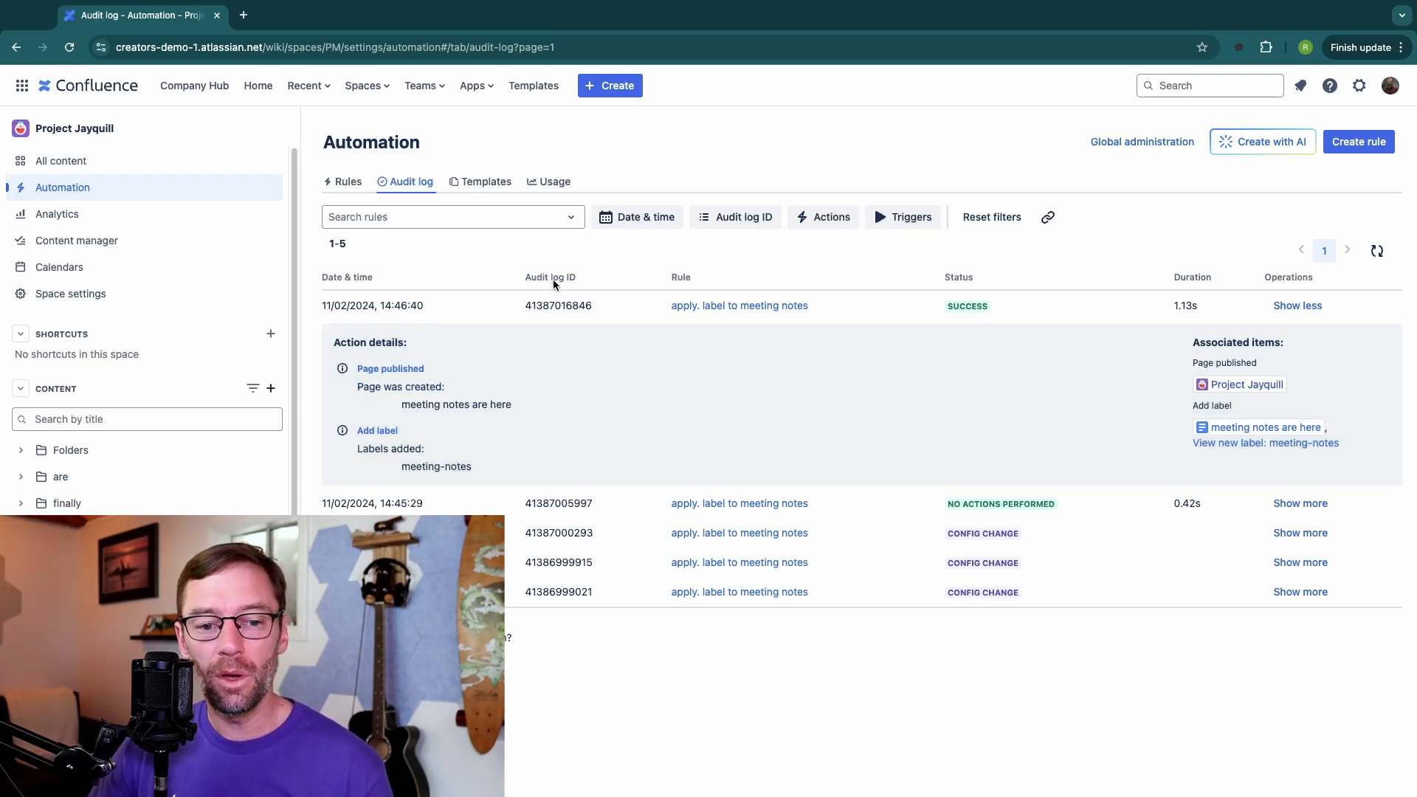
Step: Disable the "apply. label to meeting notes" rule in the space rules list and open its actions menu
{"action": "left_click", "coordinate": [347, 182]}
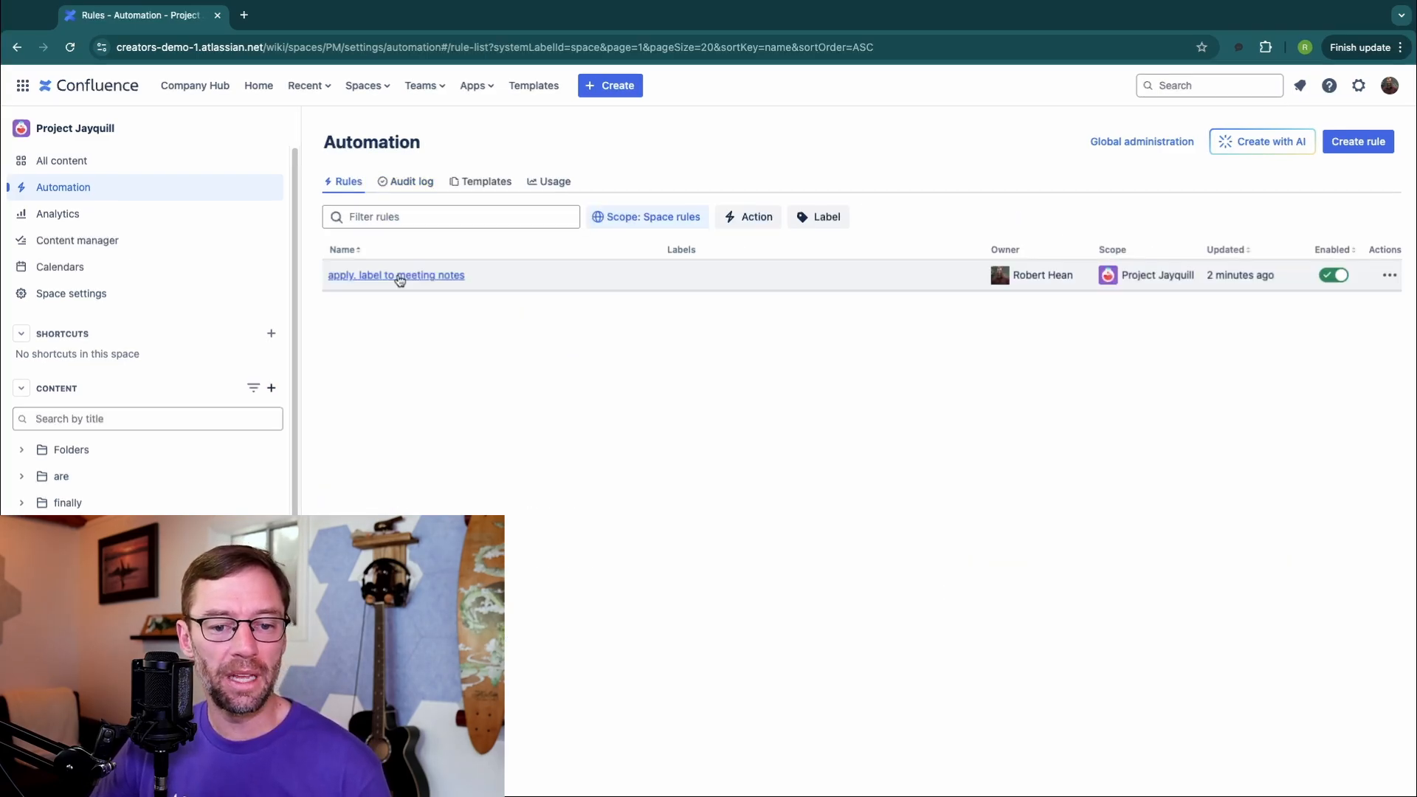
{"action": "left_click", "coordinate": [1335, 275]}
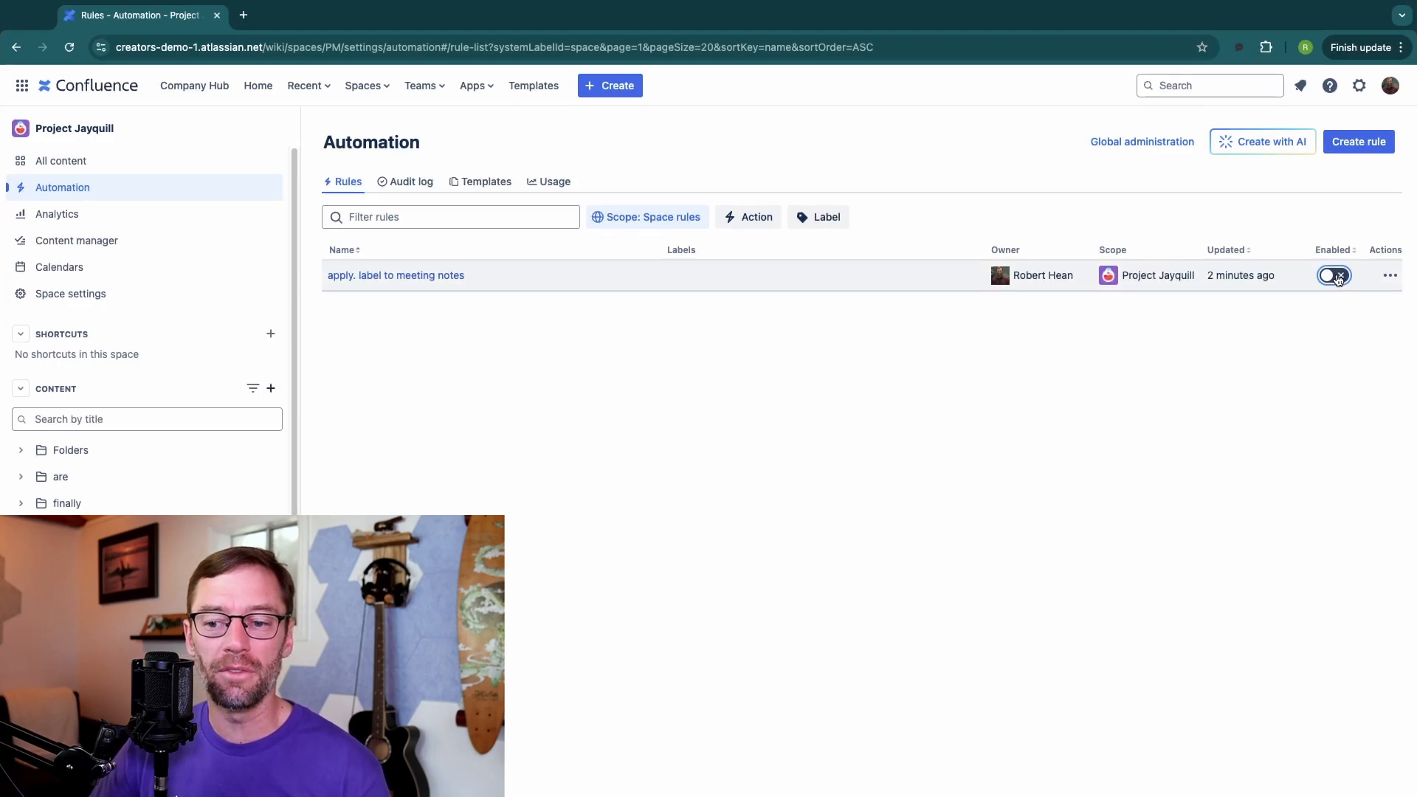
{"action": "left_click", "coordinate": [1389, 275]}
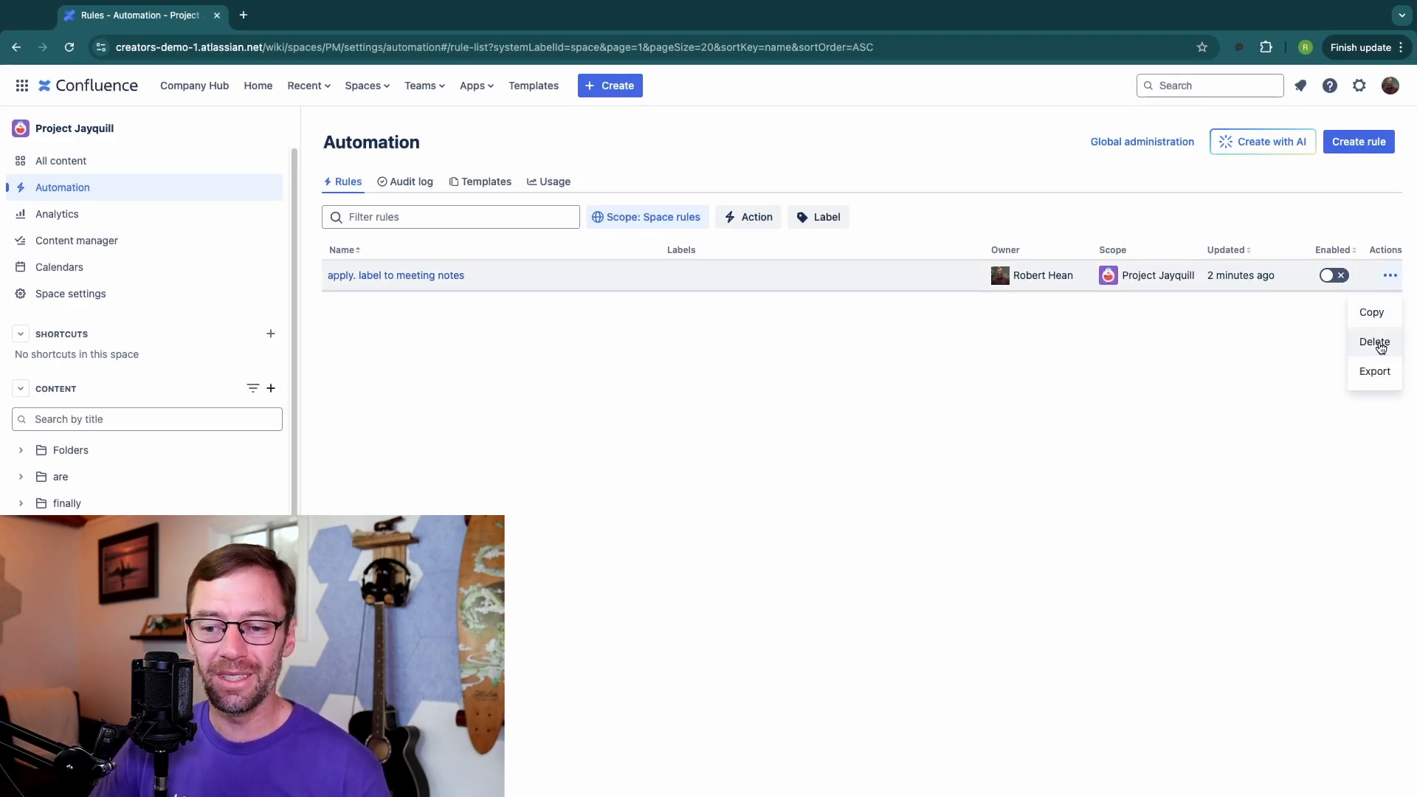